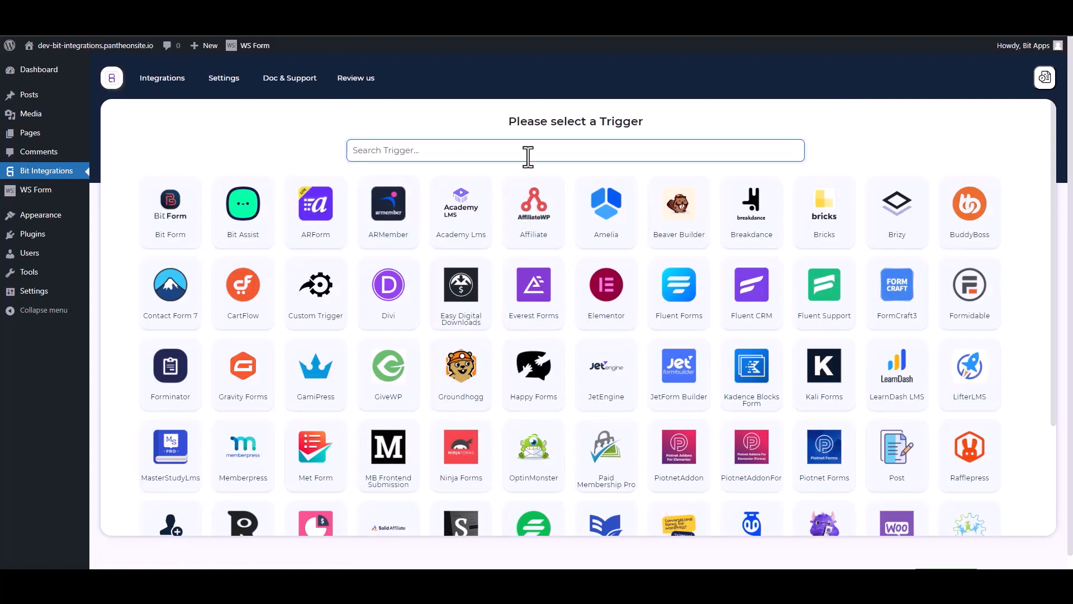
# - Search the triggers for "ws" and choose WSForm as the integration's trigger
pyautogui.write('ws')
pyautogui.click(562, 222)
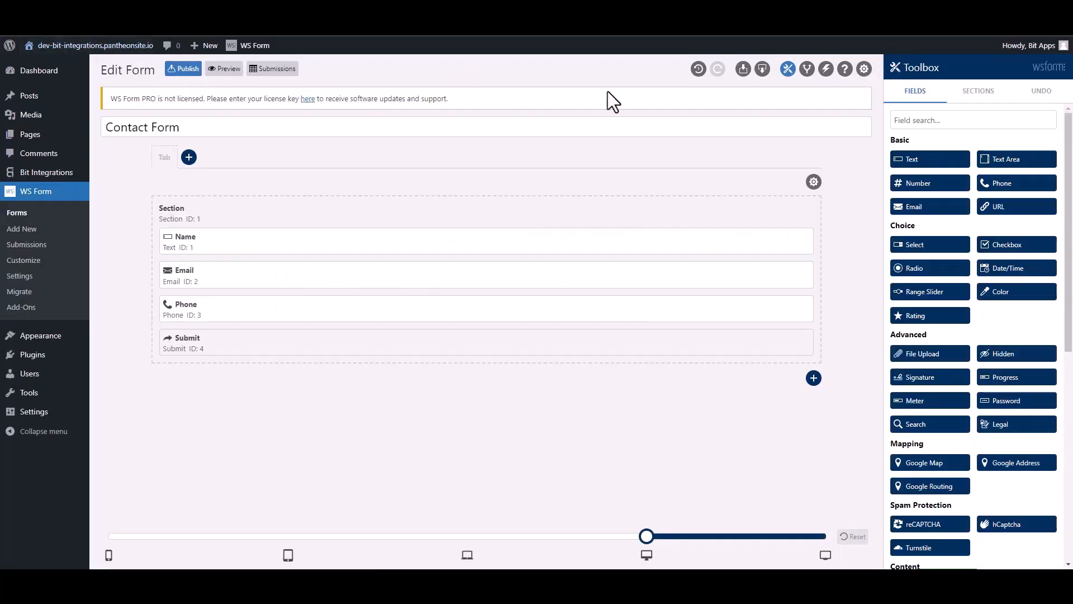
# - Add a form action named "Bit Integrations" to the Contact Form that runs a WordPress hook of type Action
pyautogui.click(826, 69)
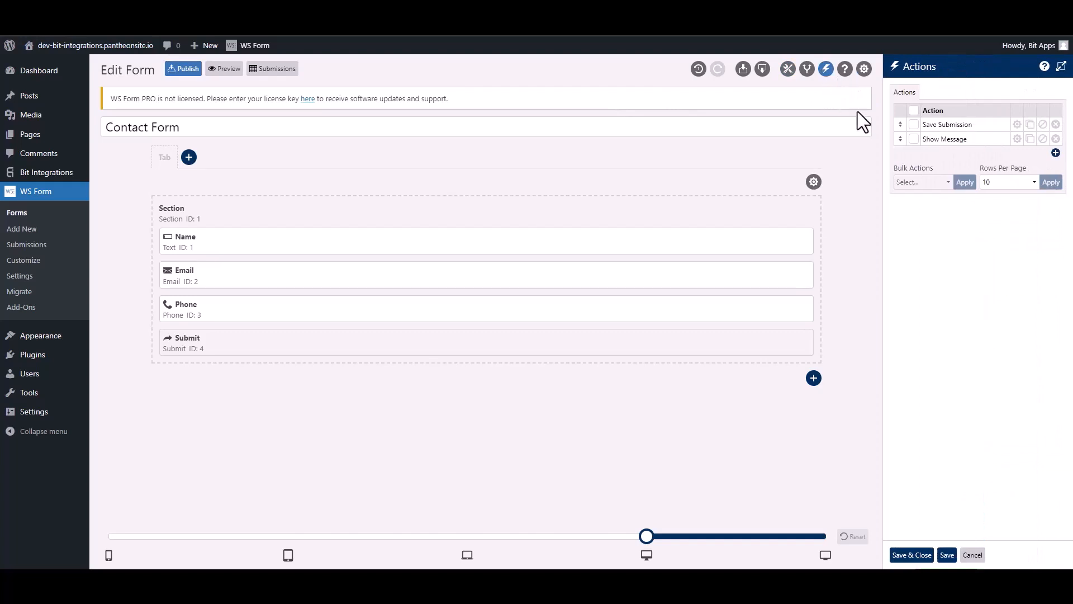
pyautogui.click(1055, 153)
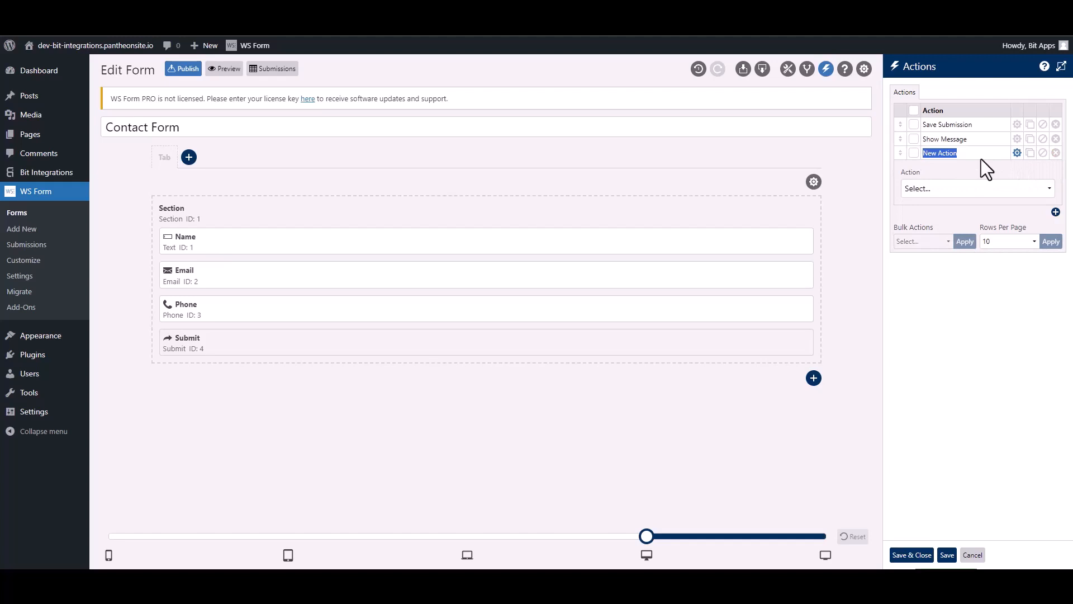
pyautogui.write('Bit Integra')
pyautogui.click(961, 190)
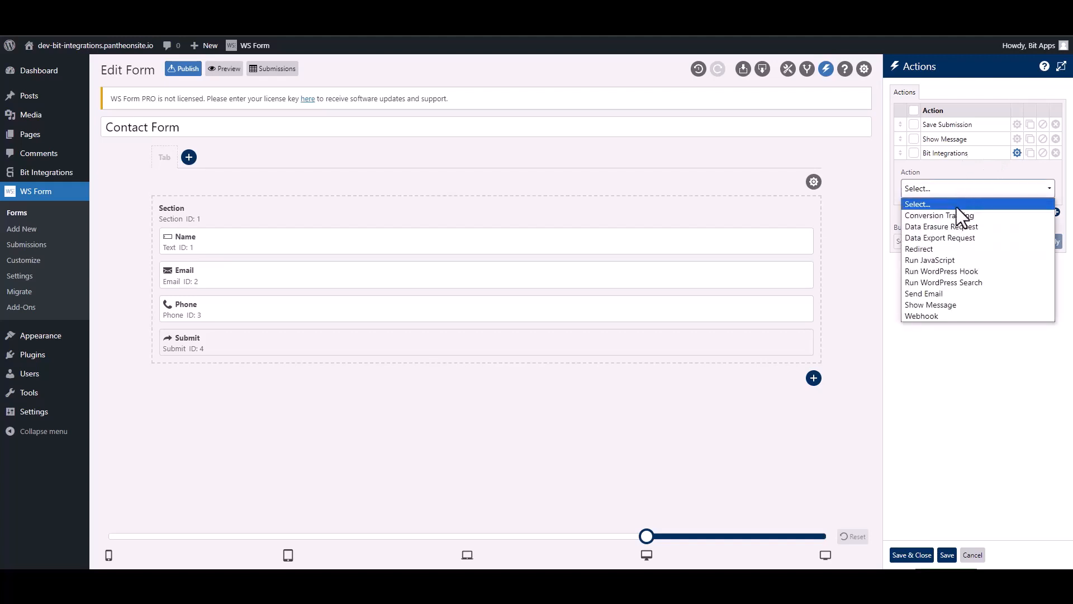
pyautogui.click(973, 271)
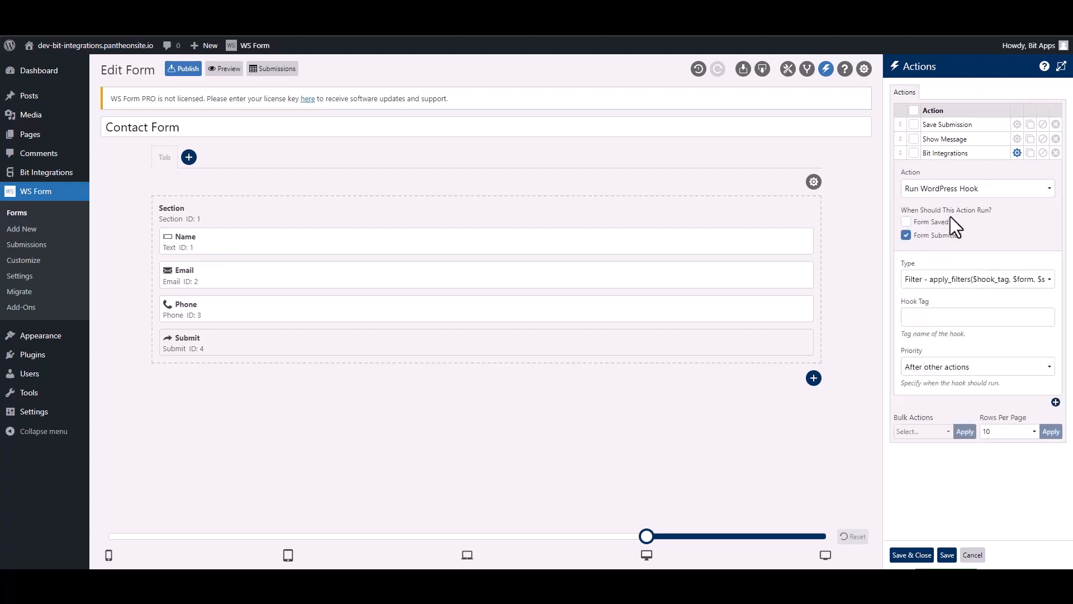
pyautogui.click(930, 284)
pyautogui.click(933, 305)
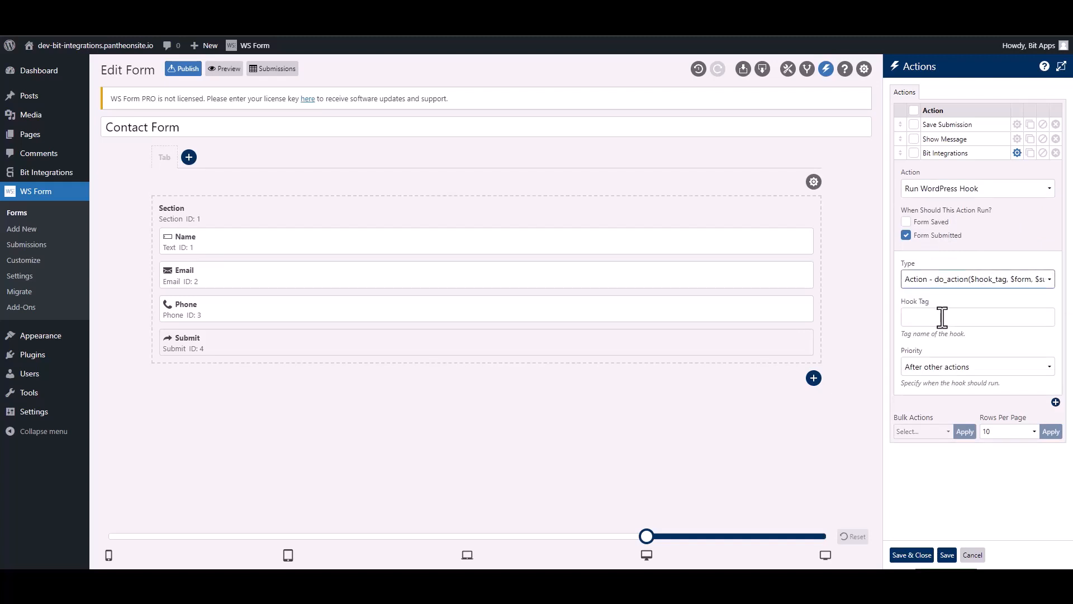
# - Copy the hook tag ws_form_action_for_bi from the trigger notes into the action's Hook Tag, and save and close the action
pyautogui.click(942, 316)
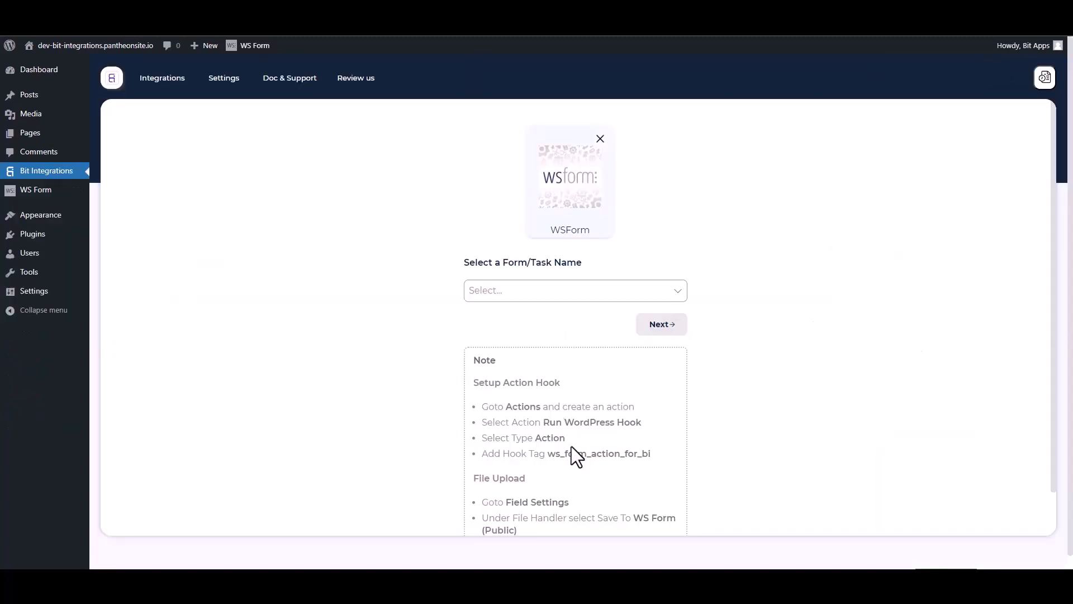
pyautogui.moveTo(659, 461); pyautogui.dragTo(553, 454)
pyautogui.hotkey('ctrl', 'c')
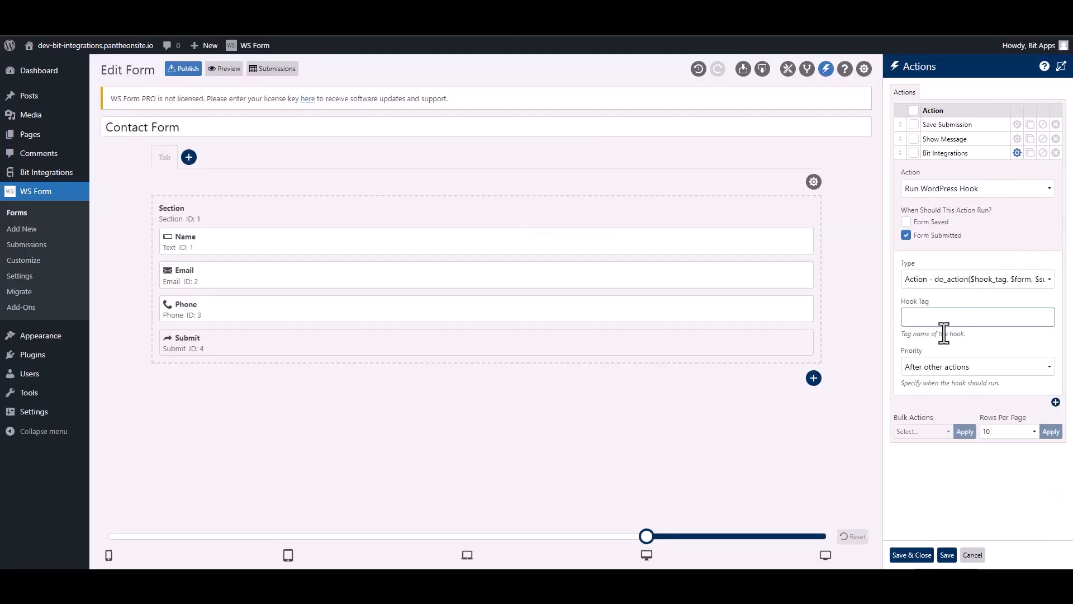
pyautogui.click(940, 318)
pyautogui.hotkey('ctrl', 'v')
pyautogui.click(917, 555)
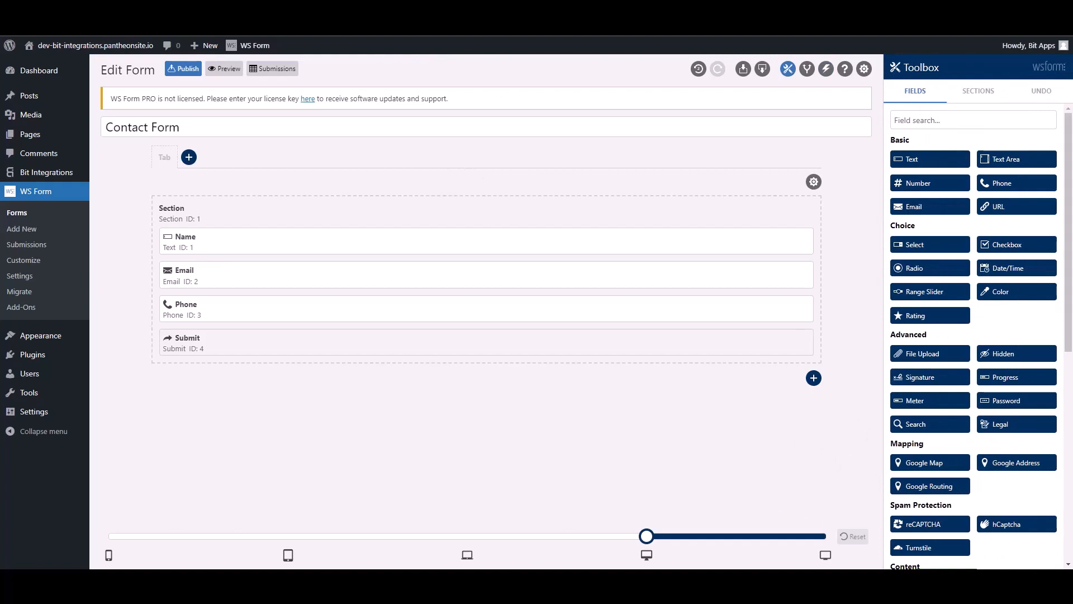
# - Return to Bit Integrations, set Contact Form as the form for the WSForm trigger, and continue to action selection
pyautogui.click(143, 8)
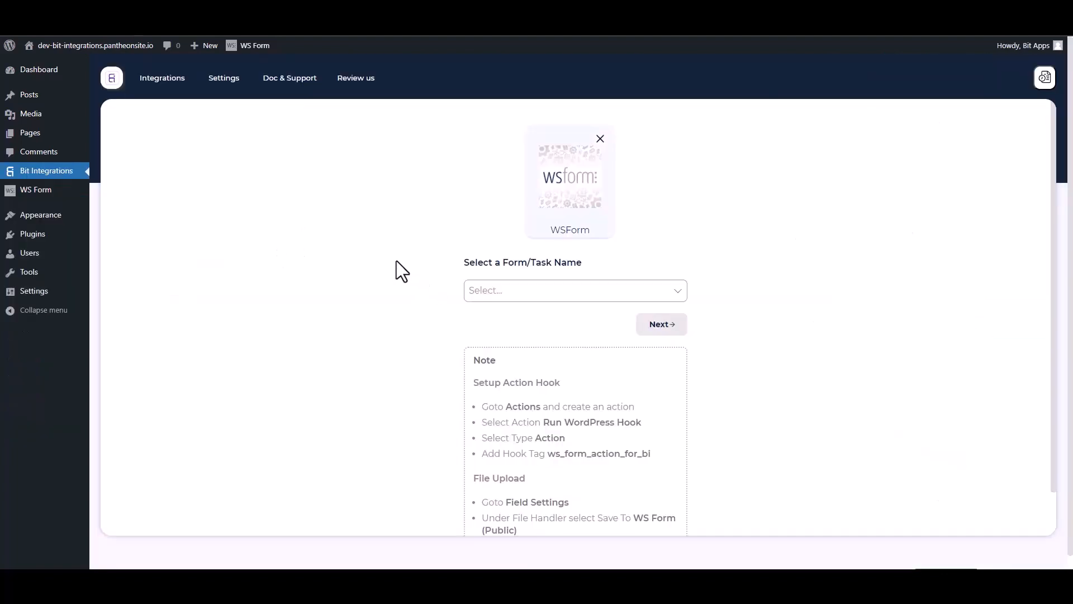
pyautogui.click(522, 290)
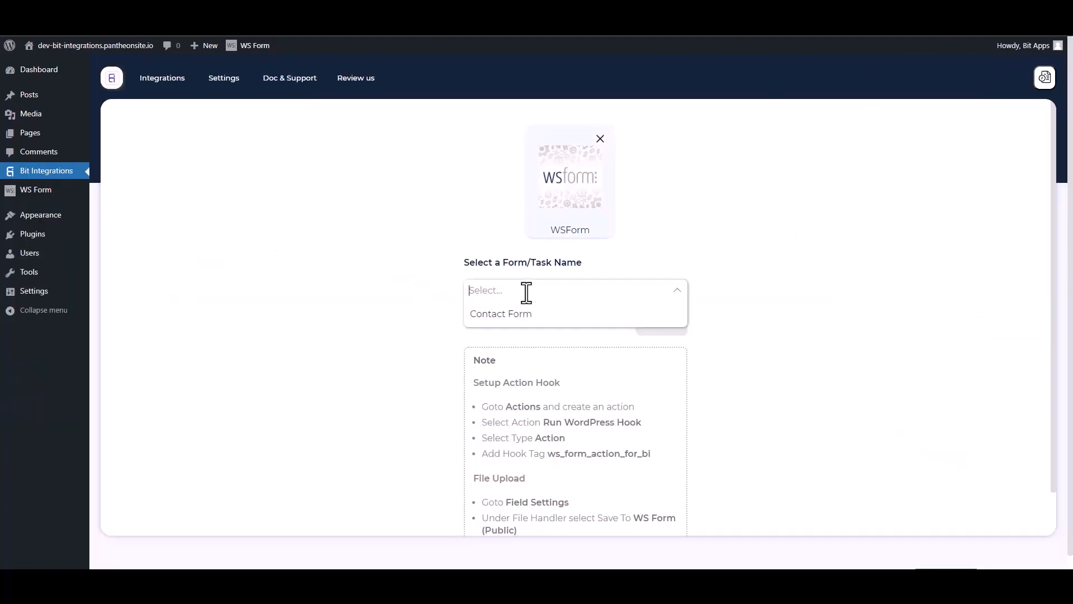
pyautogui.click(499, 315)
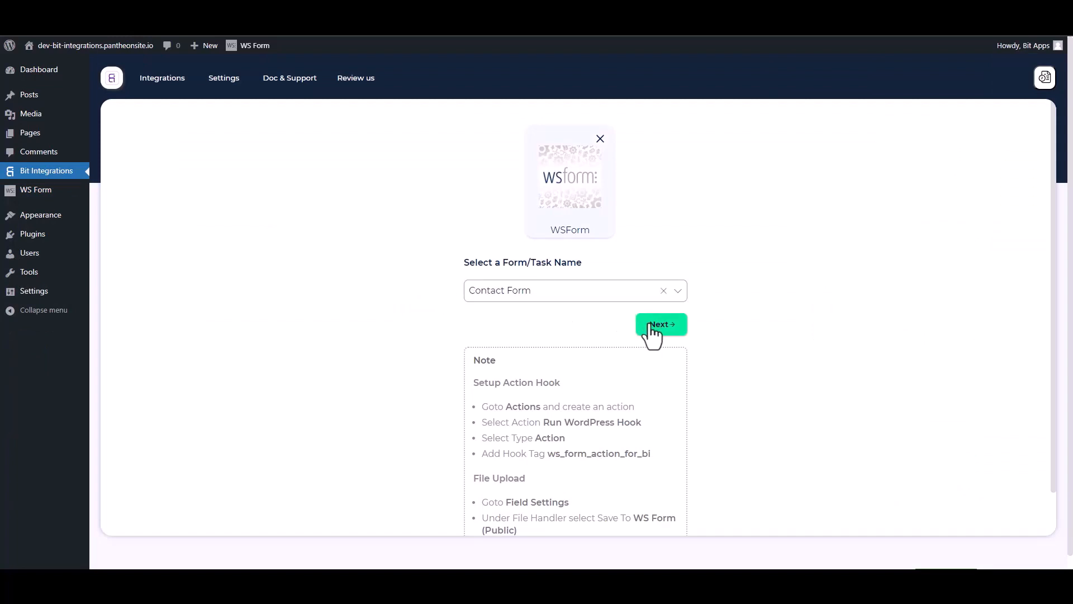
pyautogui.click(648, 330)
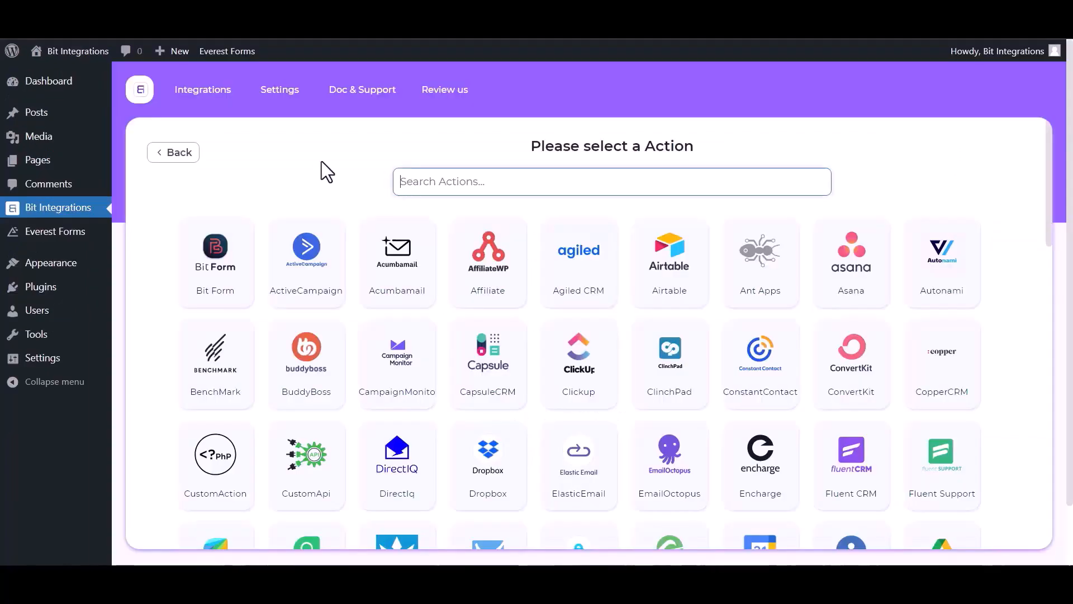
# - Search the available actions for "pab" and choose Pabbly
pyautogui.click(460, 178)
pyautogui.write('p')
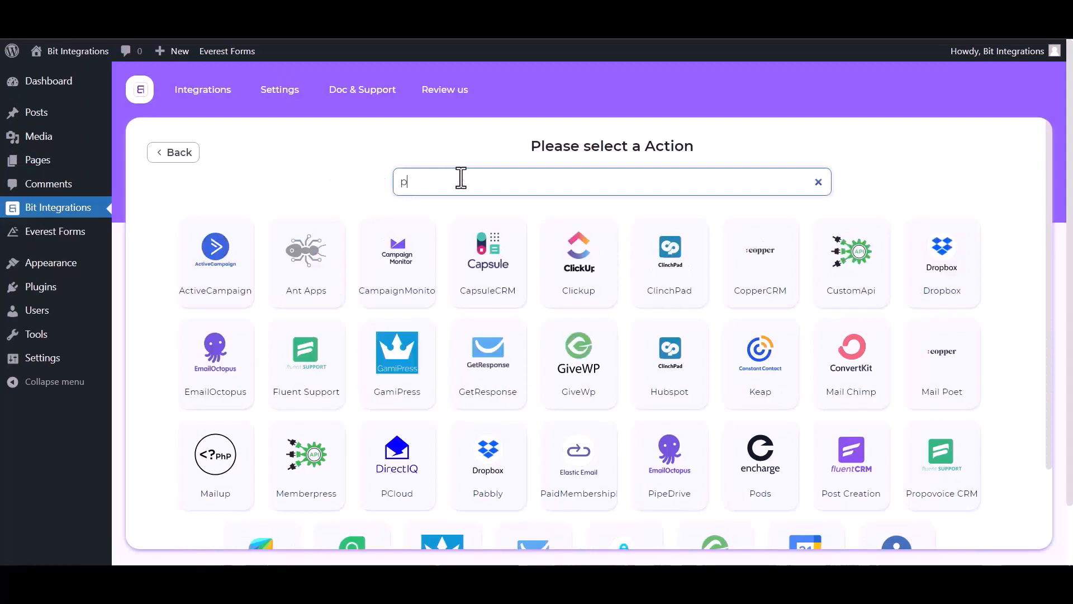
pyautogui.write('aba')
pyautogui.press('BackSpace')
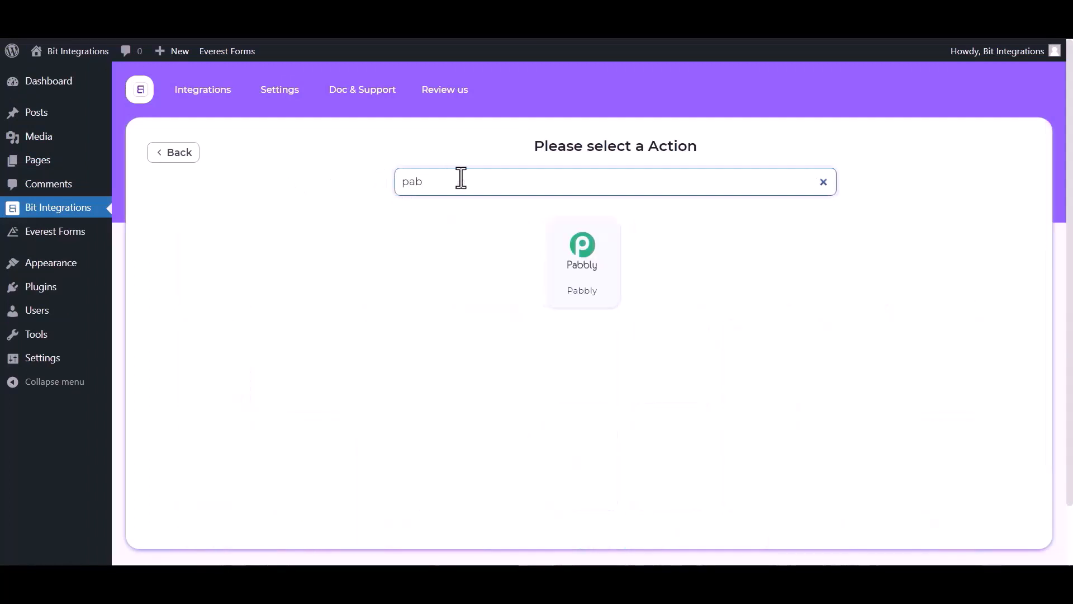
pyautogui.click(570, 251)
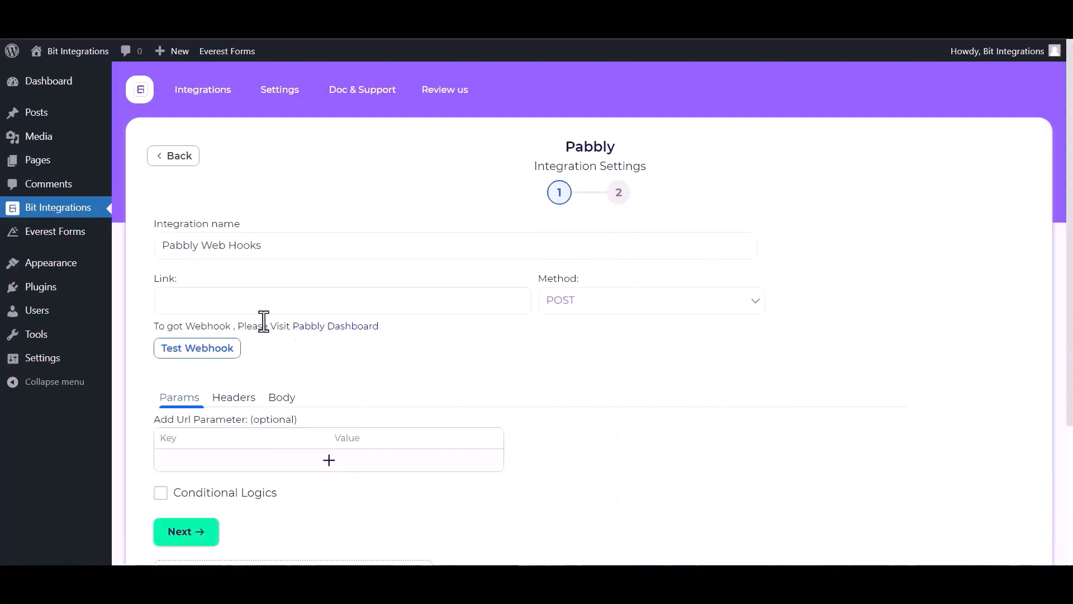
# - Go to the Pabbly dashboard and create a workflow named "Bit Integrations"
pyautogui.click(190, 296)
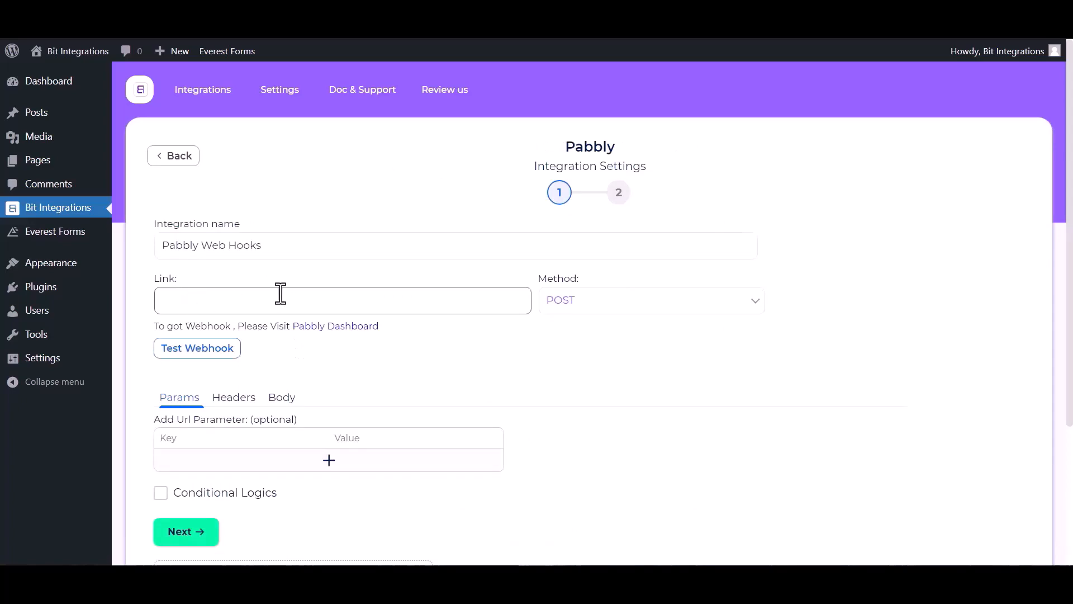
pyautogui.click(345, 330)
pyautogui.click(631, 537)
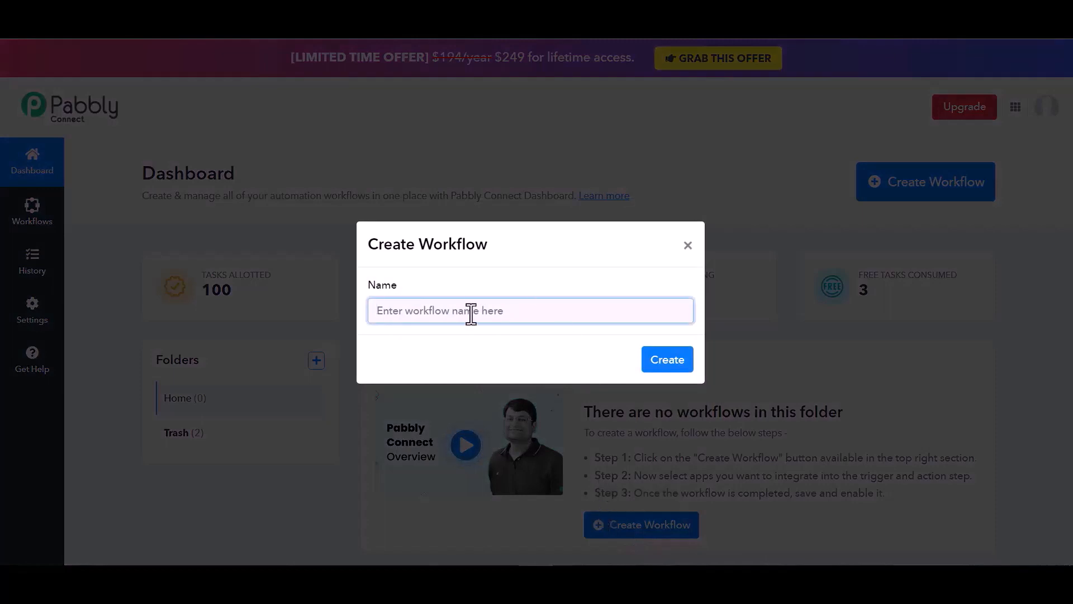
pyautogui.write('Bir')
pyautogui.write(' Integrations')
pyautogui.click(667, 360)
# - Choose Webhook as the workflow's trigger app and copy its webhook URL into the Link of the Pabbly integration settings
pyautogui.write('web')
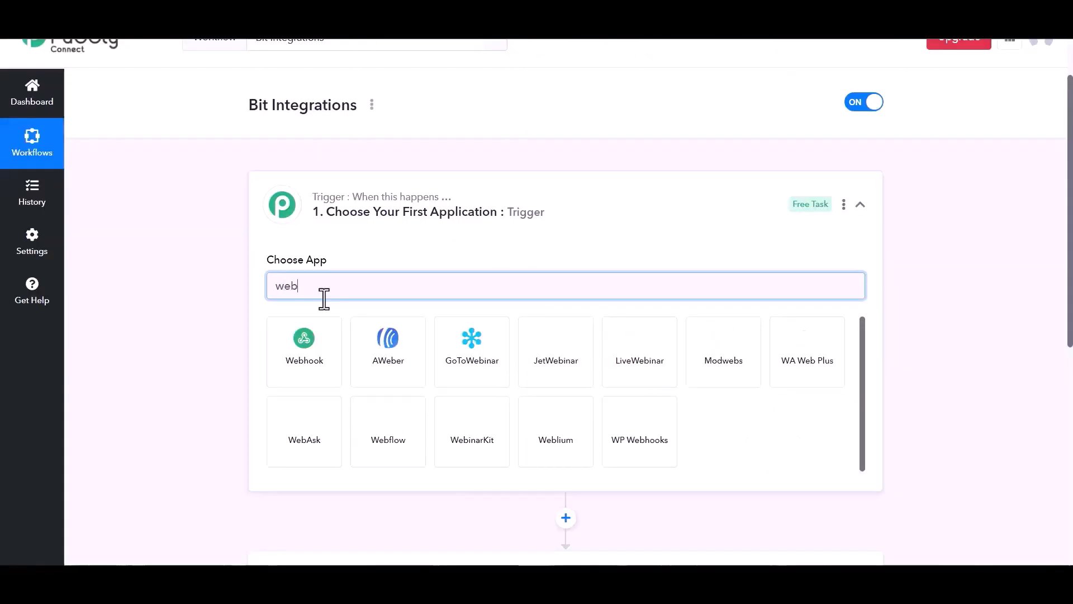
pyautogui.click(317, 357)
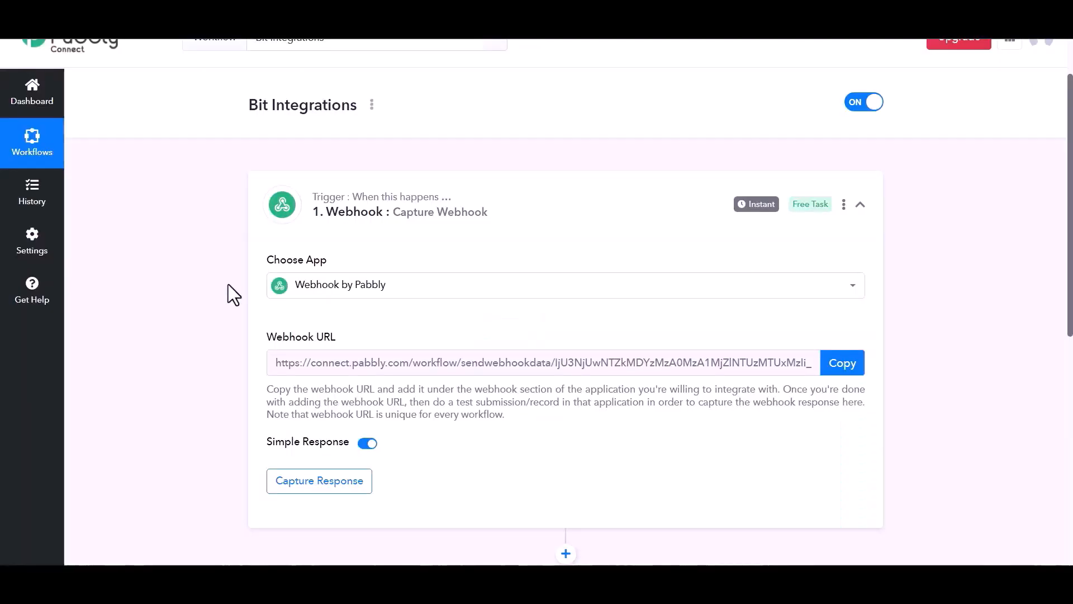
pyautogui.click(837, 374)
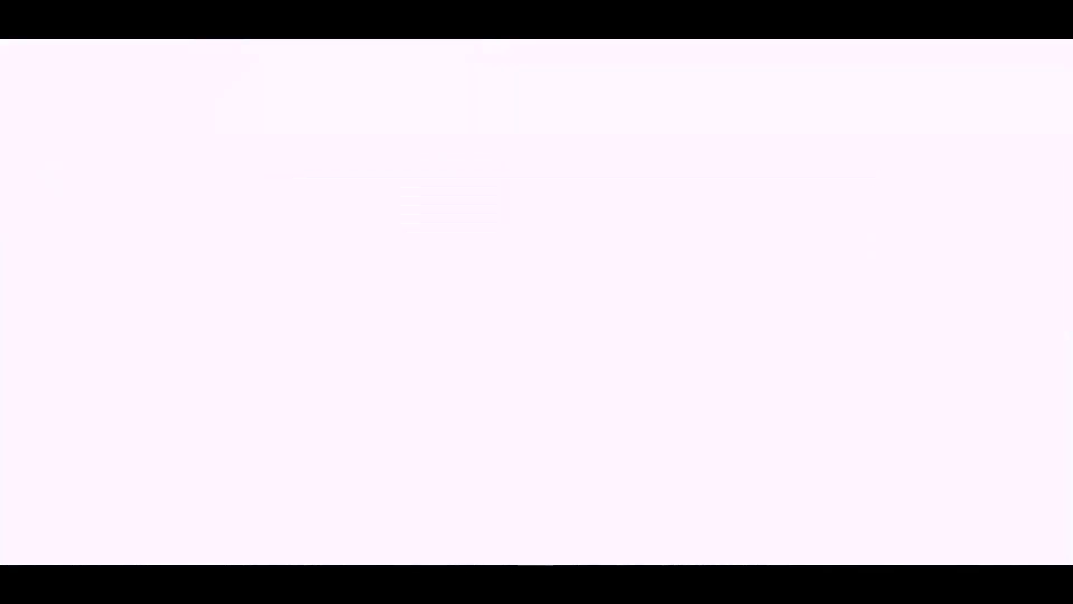
pyautogui.click(239, 300)
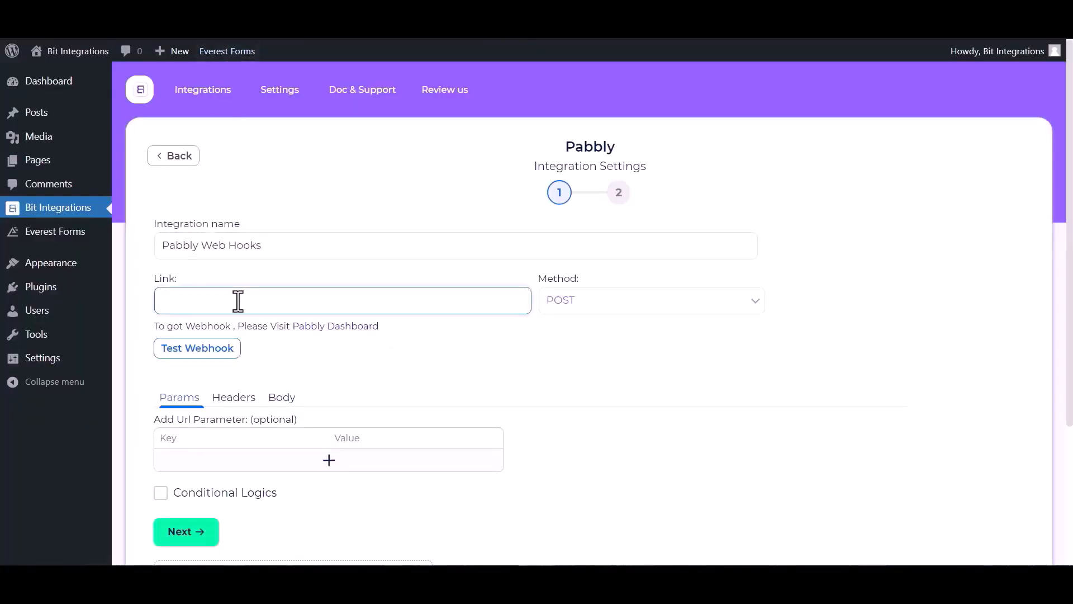
pyautogui.hotkey('ctrl', 'v')
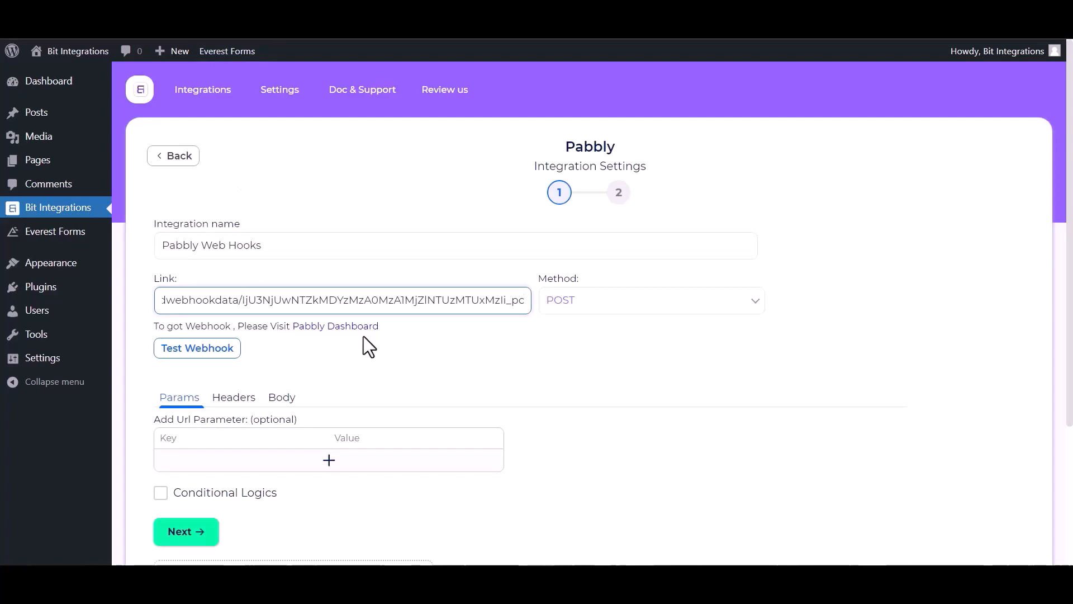
# - Set the webhook body to send all data with the content type application/json
pyautogui.click(280, 398)
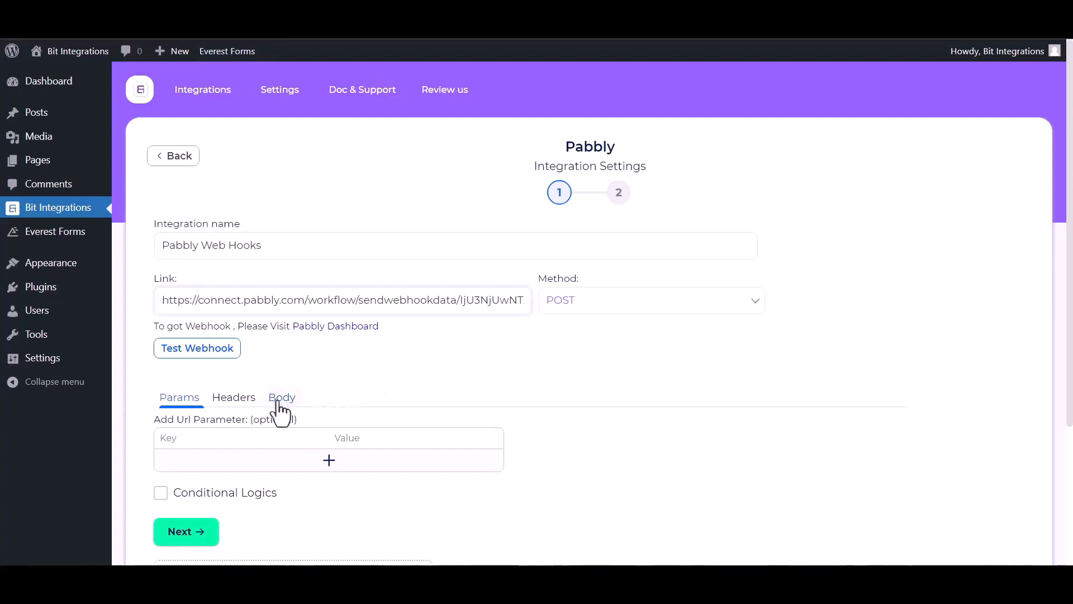
pyautogui.click(160, 435)
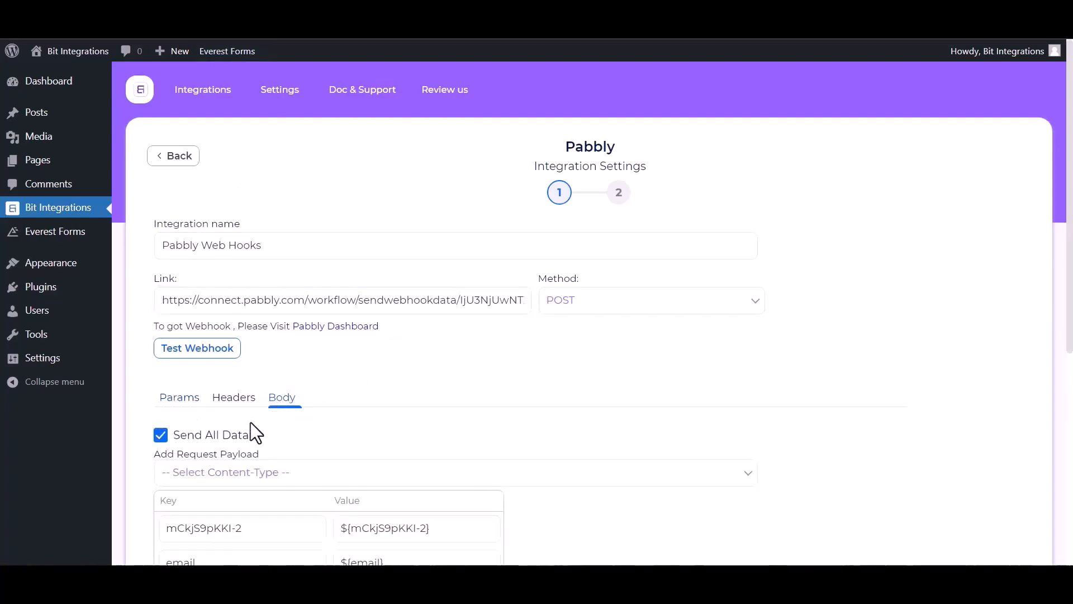
pyautogui.scroll(-1, 255, 431)
pyautogui.click(280, 410)
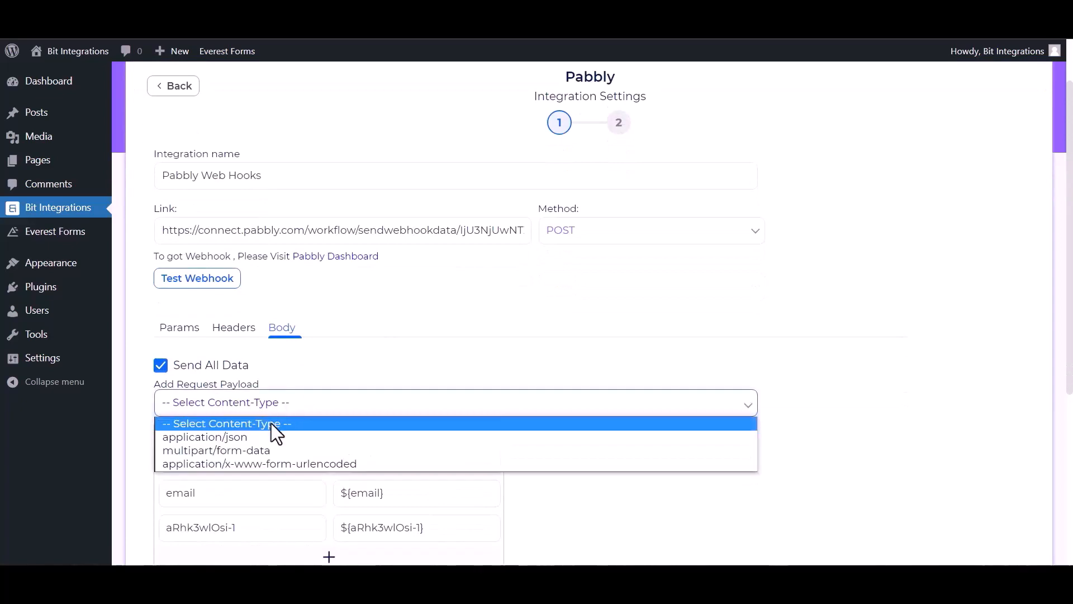
pyautogui.click(235, 438)
# - Test the webhook, and finish and save the Pabbly integration
pyautogui.click(210, 281)
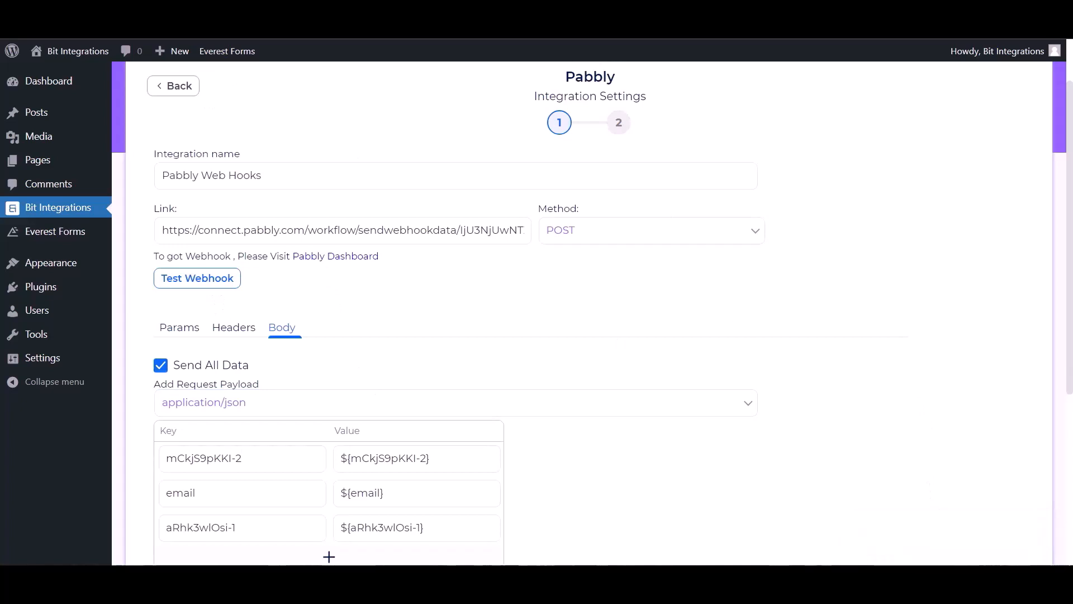
pyautogui.scroll(-3, 199, 516)
pyautogui.click(184, 491)
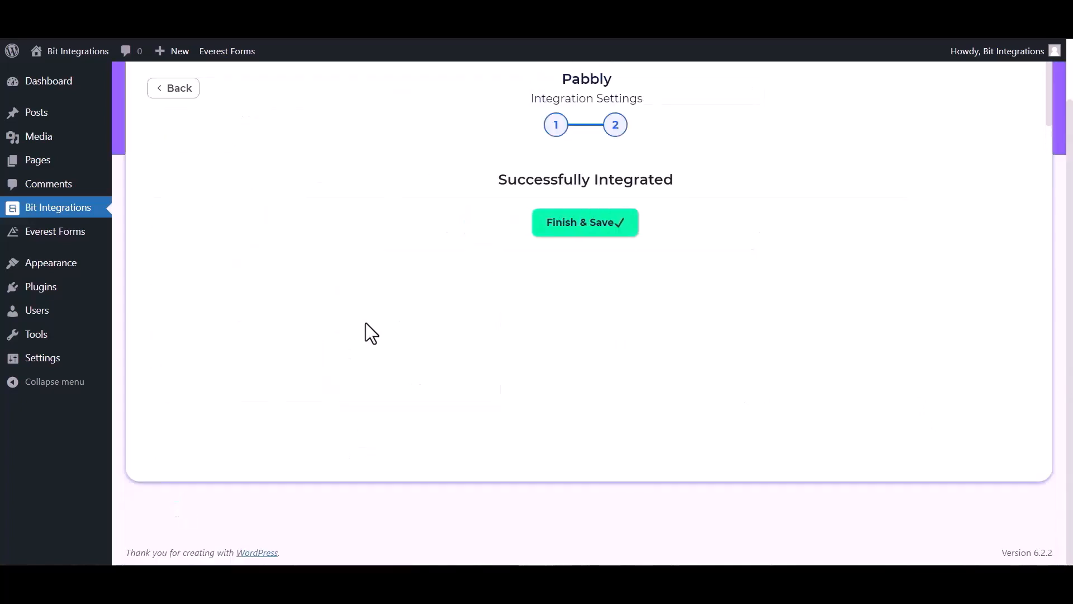
pyautogui.click(594, 234)
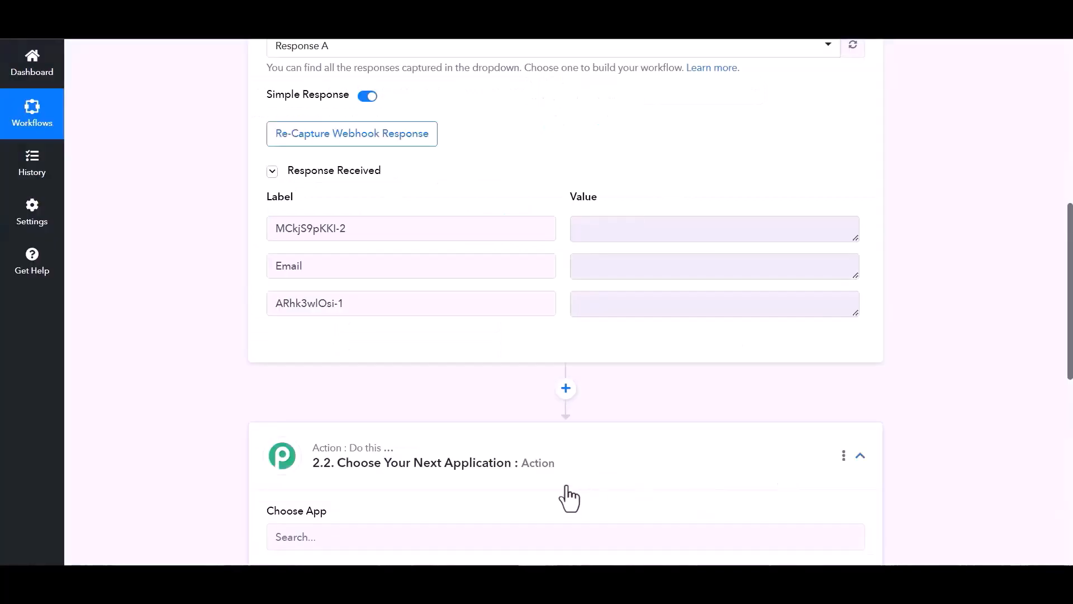
# - In the Pabbly workflow, choose Airtable as the action app with Create Record as the action event
pyautogui.scroll(-3, 565, 495)
pyautogui.click(373, 398)
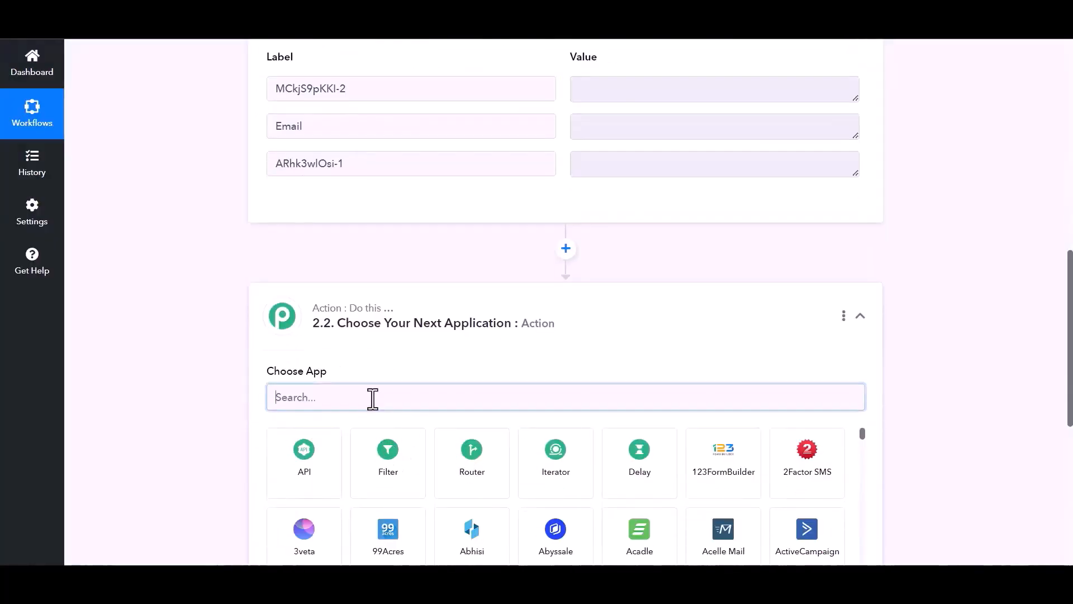
pyautogui.write('air')
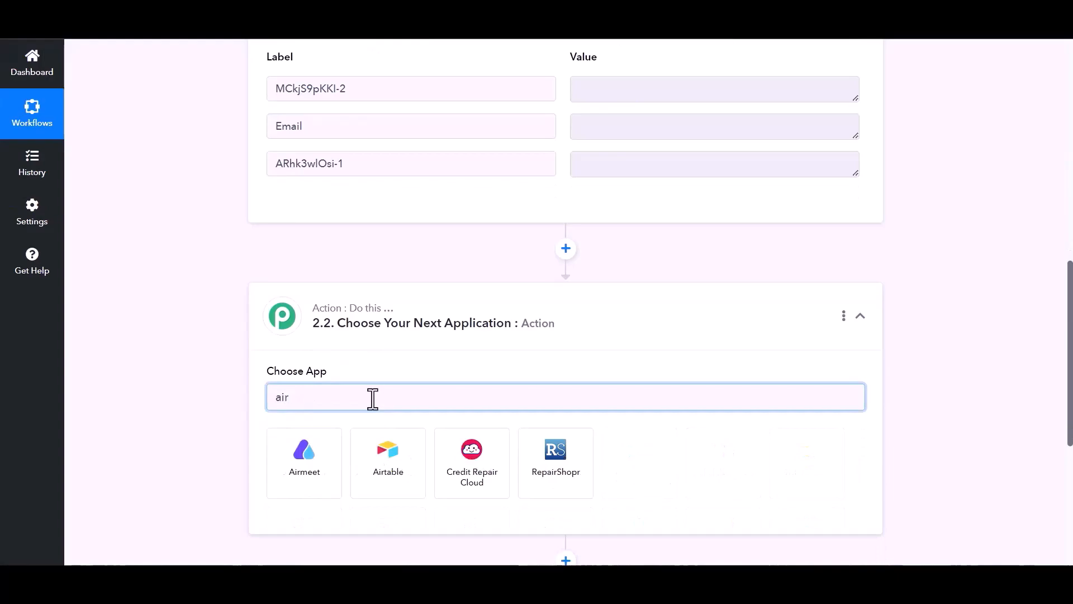
pyautogui.click(398, 494)
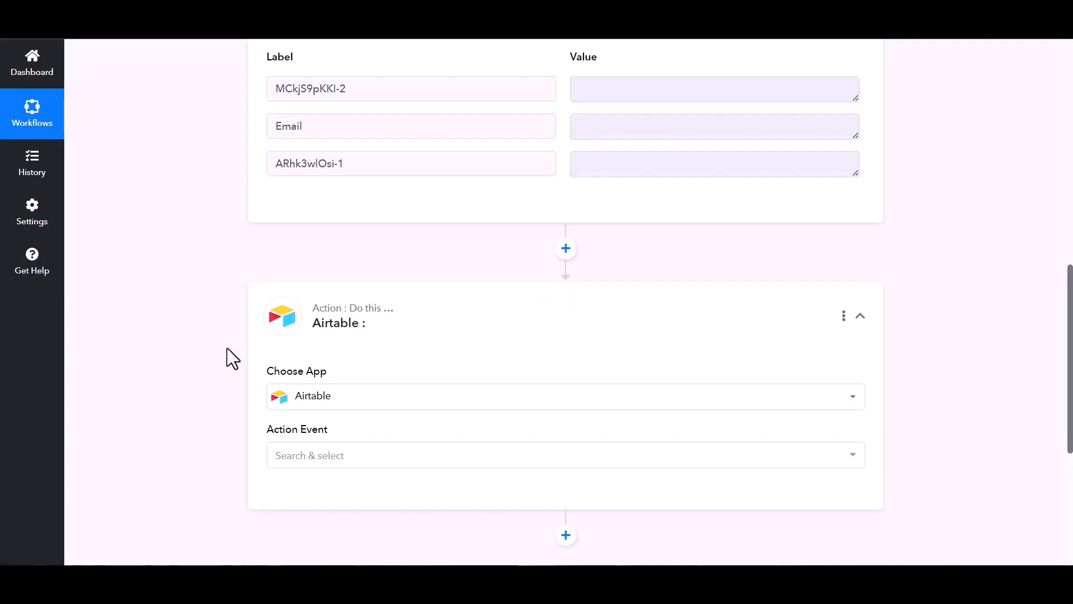
pyautogui.scroll(-1, 230, 360)
pyautogui.click(657, 385)
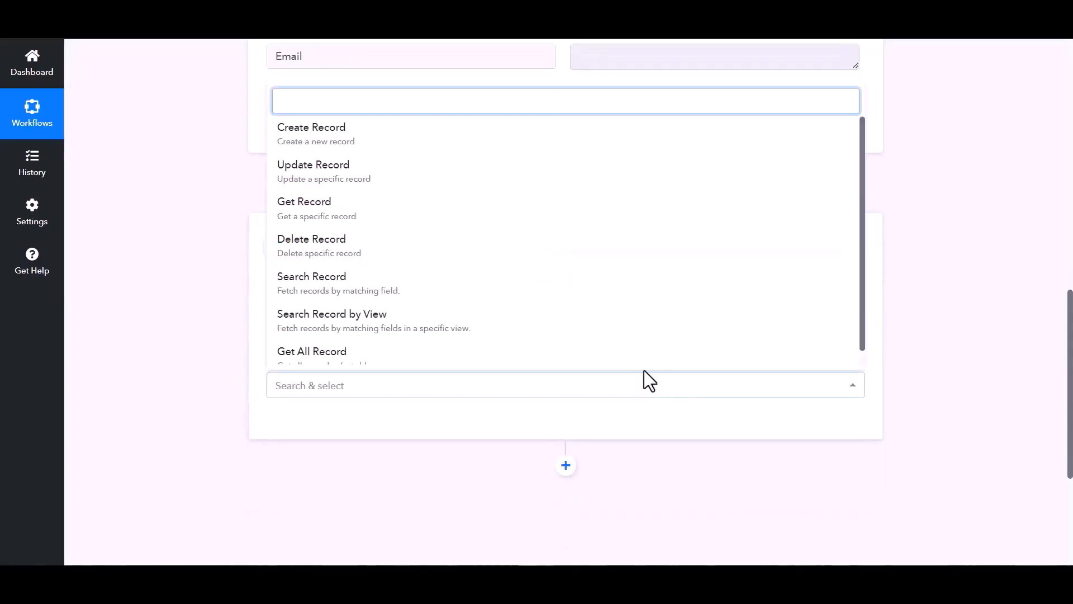
pyautogui.click(317, 134)
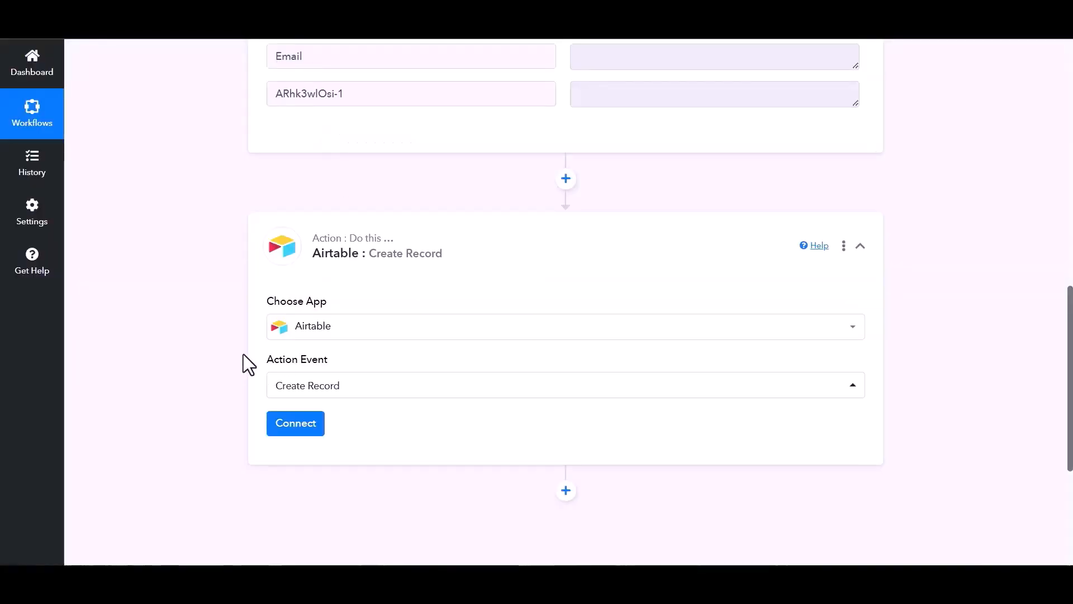
# - Add a new Airtable connection to the action and start creating a personal access token in Airtable's Developer Hub
pyautogui.click(296, 430)
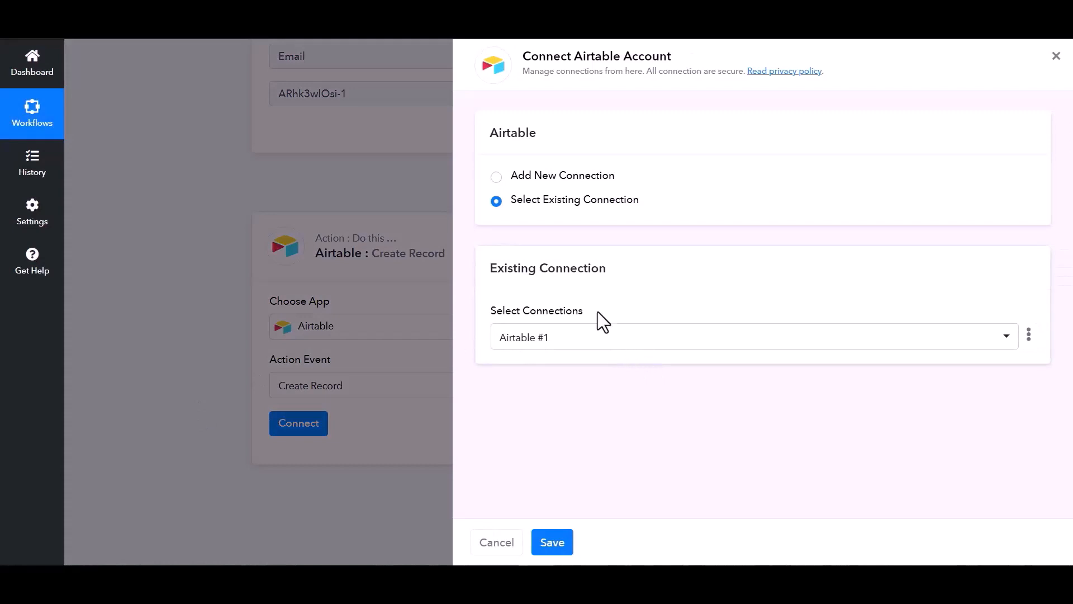
pyautogui.click(496, 177)
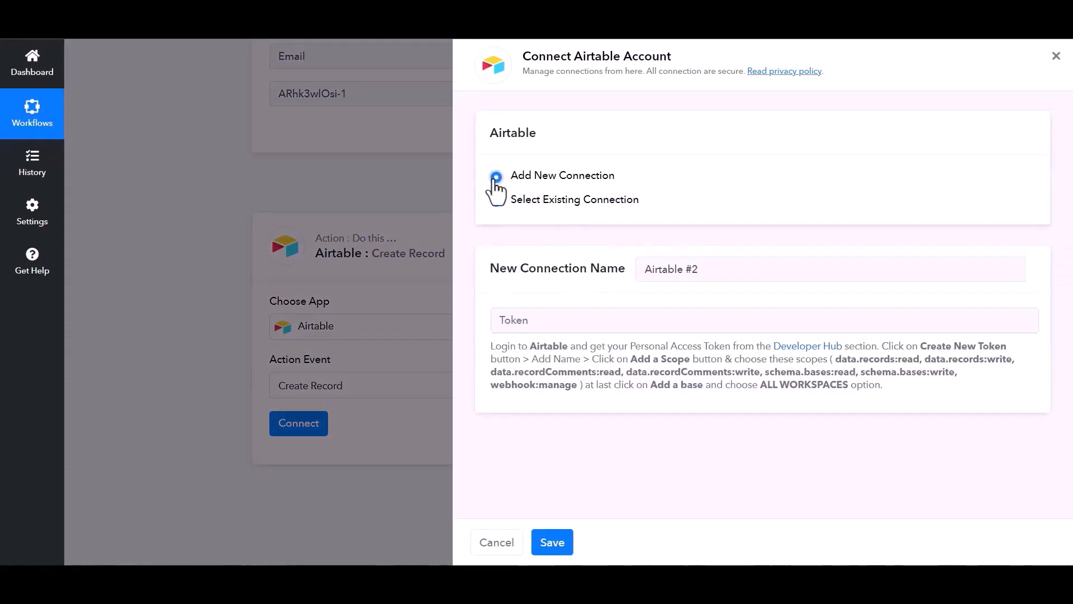
pyautogui.click(574, 324)
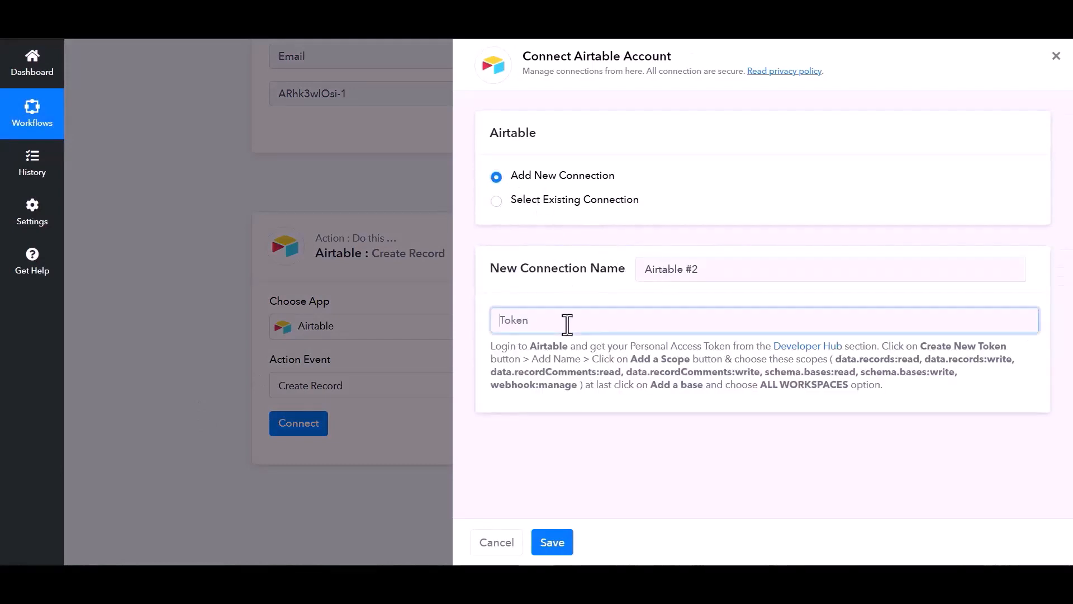
pyautogui.click(809, 348)
pyautogui.click(618, 335)
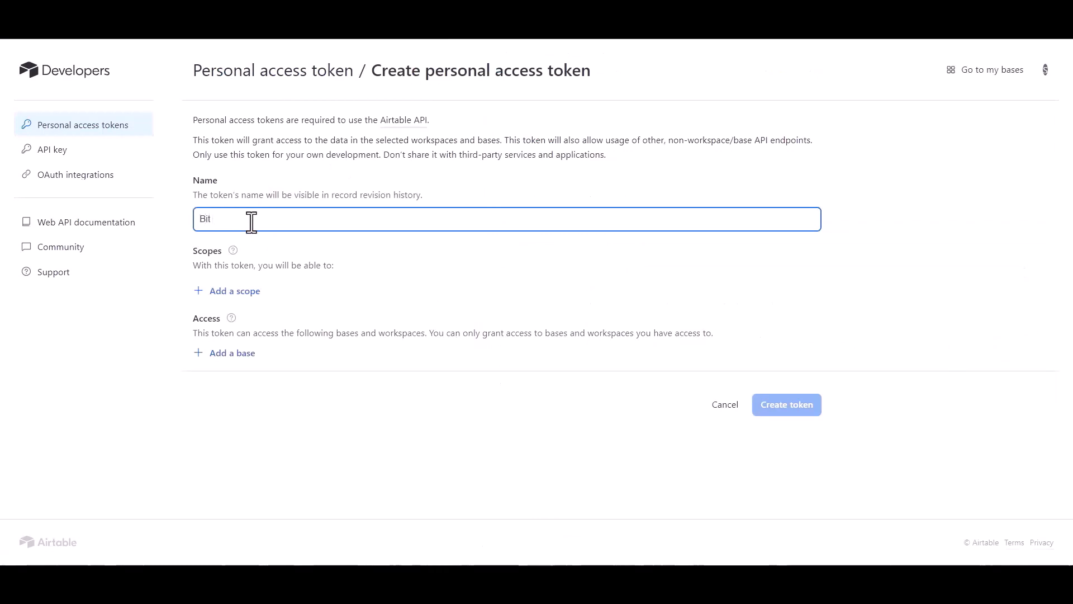
# - Name the token Bit Integrations and add the data.records:read, data.records:write, data.recordComments:read and data.recordComments:write scopes
pyautogui.write('Bit INY')
pyautogui.write('tegrations')
pyautogui.click(235, 290)
pyautogui.click(240, 366)
pyautogui.click(235, 324)
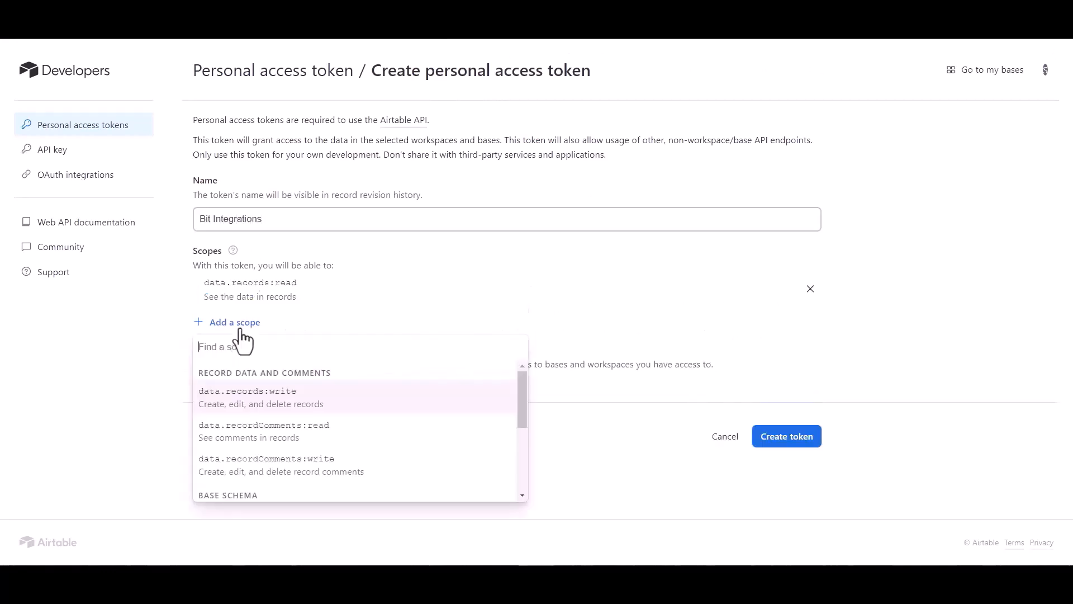
pyautogui.click(249, 394)
pyautogui.click(239, 356)
pyautogui.click(249, 441)
pyautogui.click(235, 384)
pyautogui.click(263, 270)
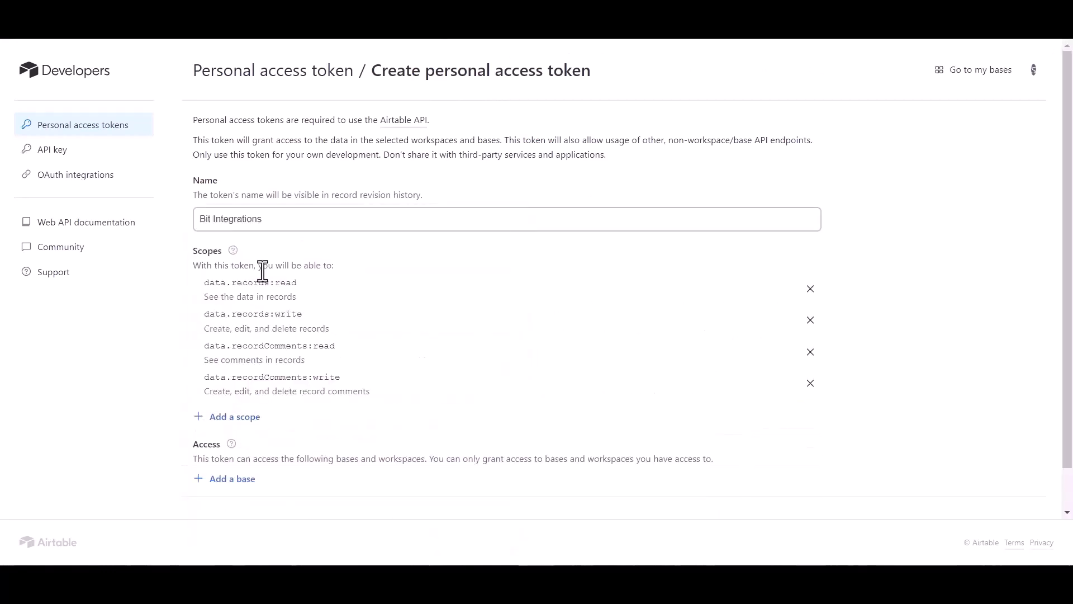
# - Grant the token access to all workspaces and add the schema.bases:read and schema.bases:write scopes
pyautogui.click(245, 482)
pyautogui.click(270, 364)
pyautogui.click(238, 419)
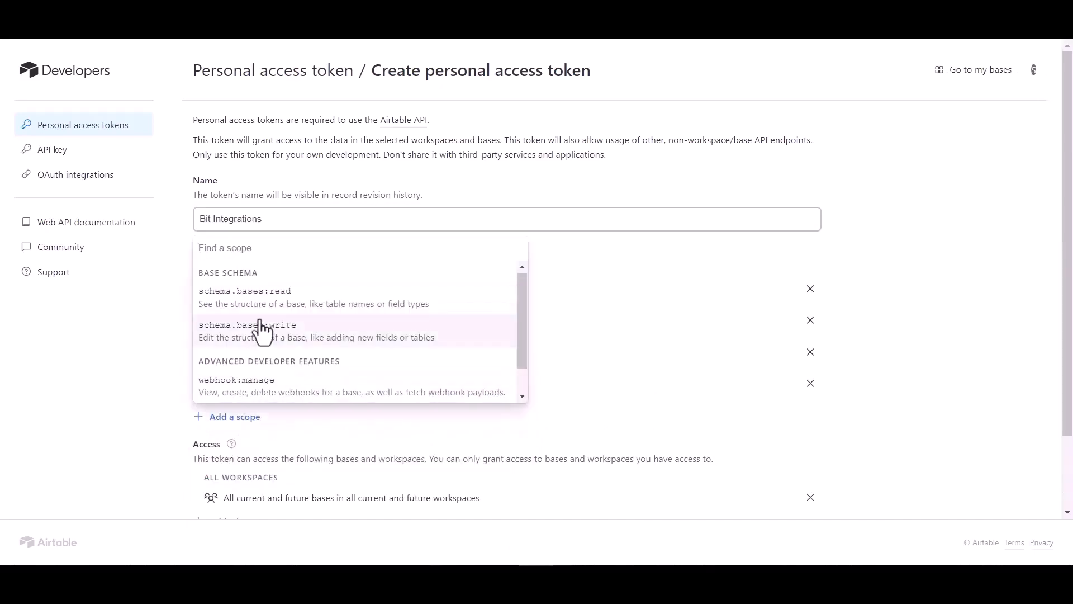
pyautogui.click(256, 327)
pyautogui.click(235, 448)
pyautogui.click(252, 329)
pyautogui.scroll(-3, 369, 447)
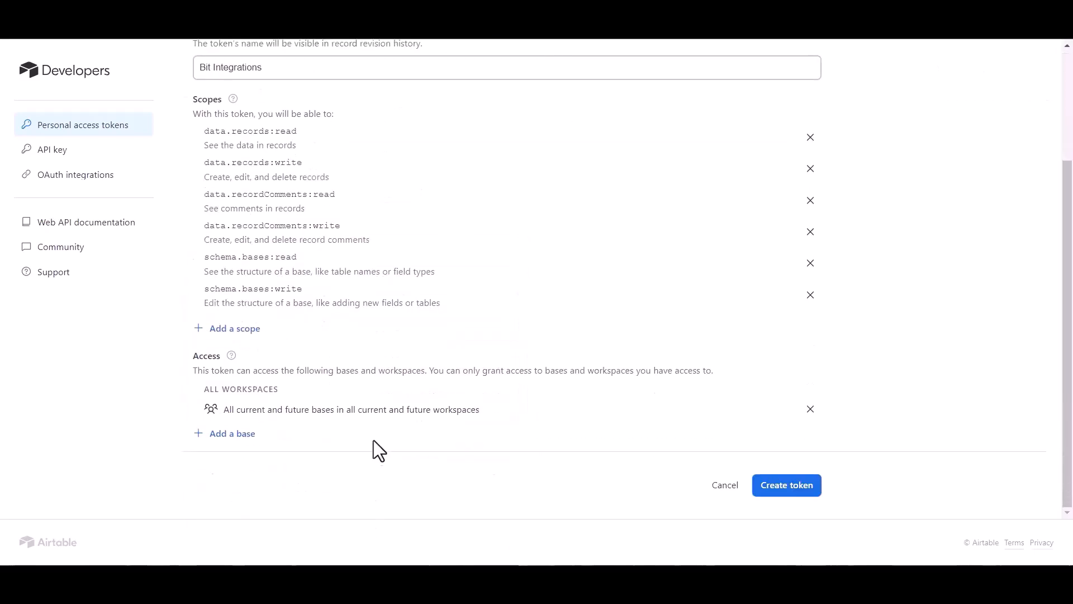
# - Create the access token, copy it into the Token field of the new Airtable connection in Pabbly, and save the connection
pyautogui.click(794, 488)
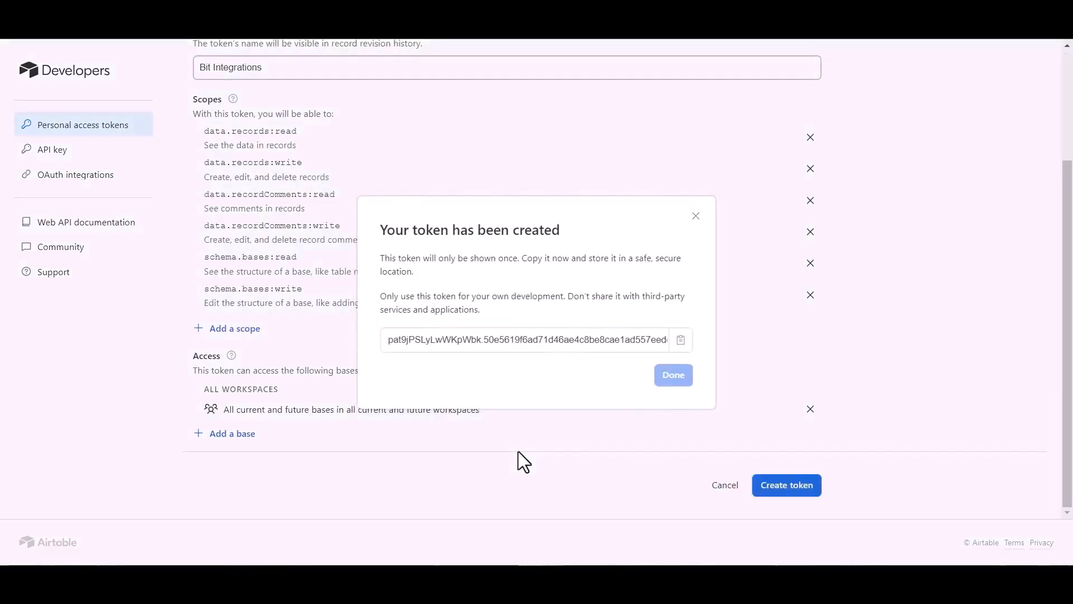
pyautogui.click(681, 340)
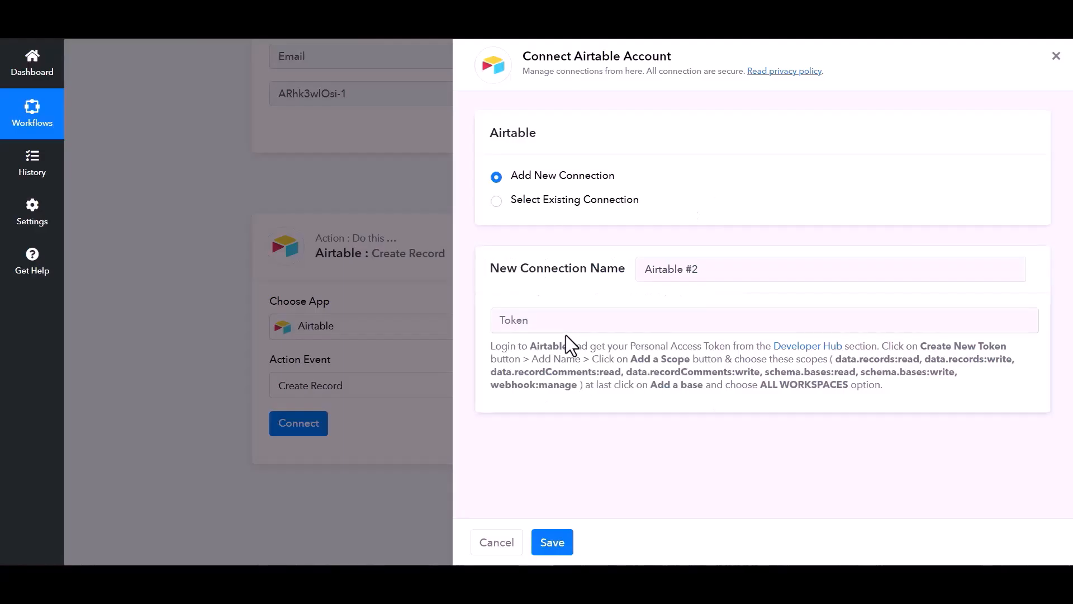
pyautogui.click(557, 318)
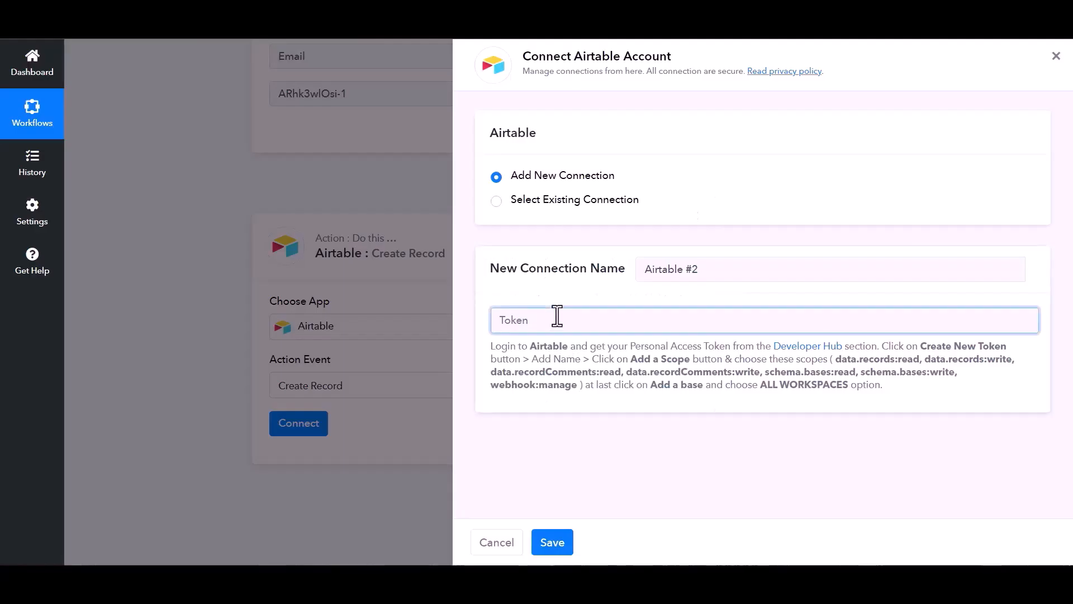
pyautogui.hotkey('ctrl', 'v')
pyautogui.click(553, 542)
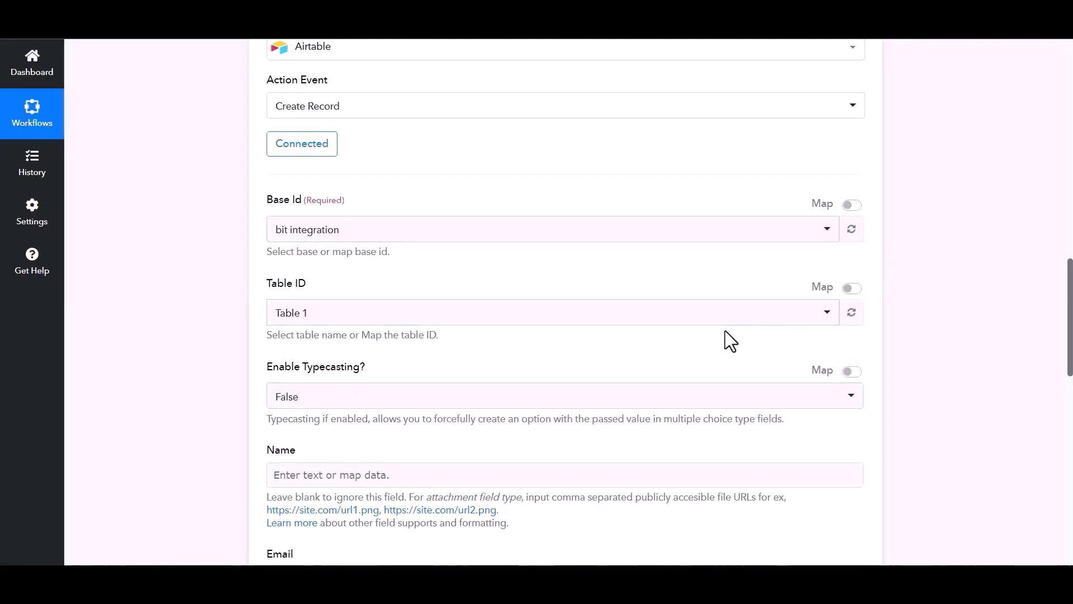
# - For Table 1 of the bit integration base, map Name to the webhook's MCkjS9pKKI-2 value and Email to its Email value
pyautogui.scroll(-1, 457, 424)
pyautogui.click(454, 406)
pyautogui.scroll(-2, 460, 438)
pyautogui.click(453, 373)
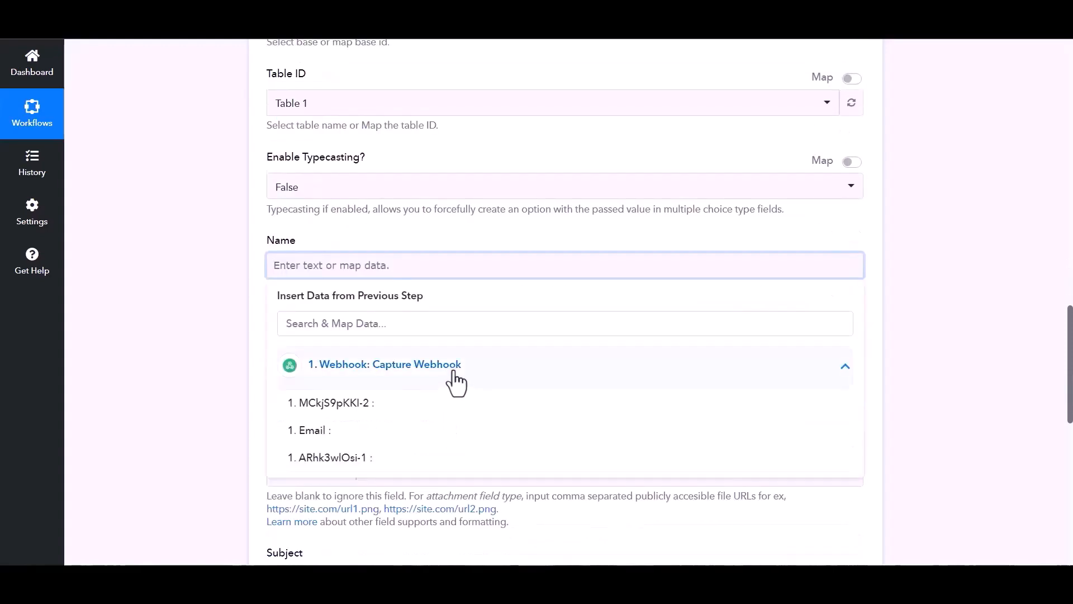
pyautogui.click(345, 412)
pyautogui.click(360, 378)
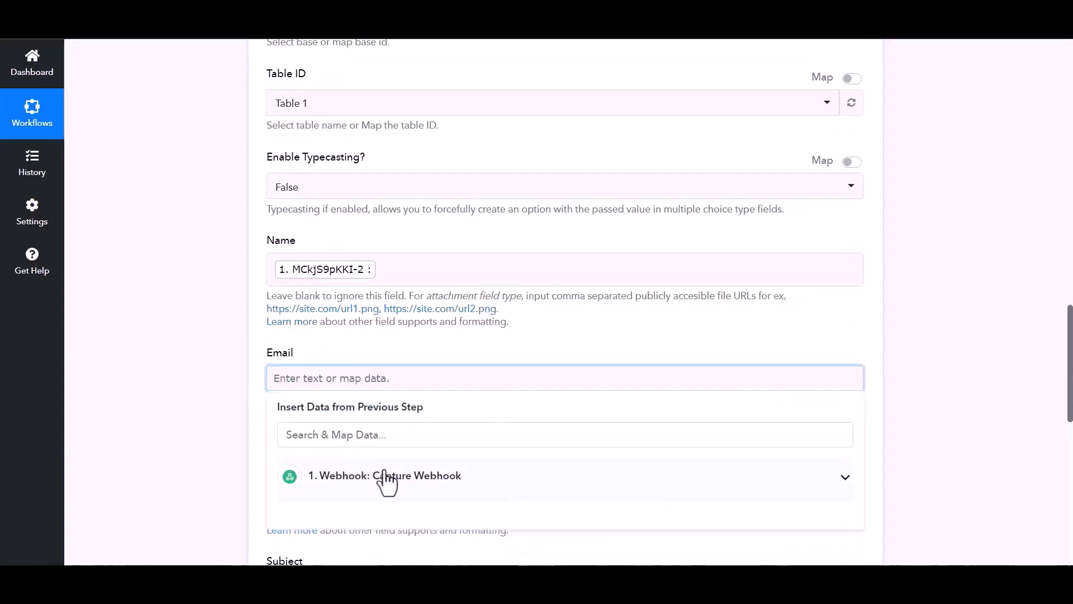
pyautogui.click(314, 477)
pyautogui.click(309, 541)
# - Map the Number field to the webhook's ARhk3wlOsi-1 value and save the Airtable action
pyautogui.scroll(-1, 352, 464)
pyautogui.click(383, 429)
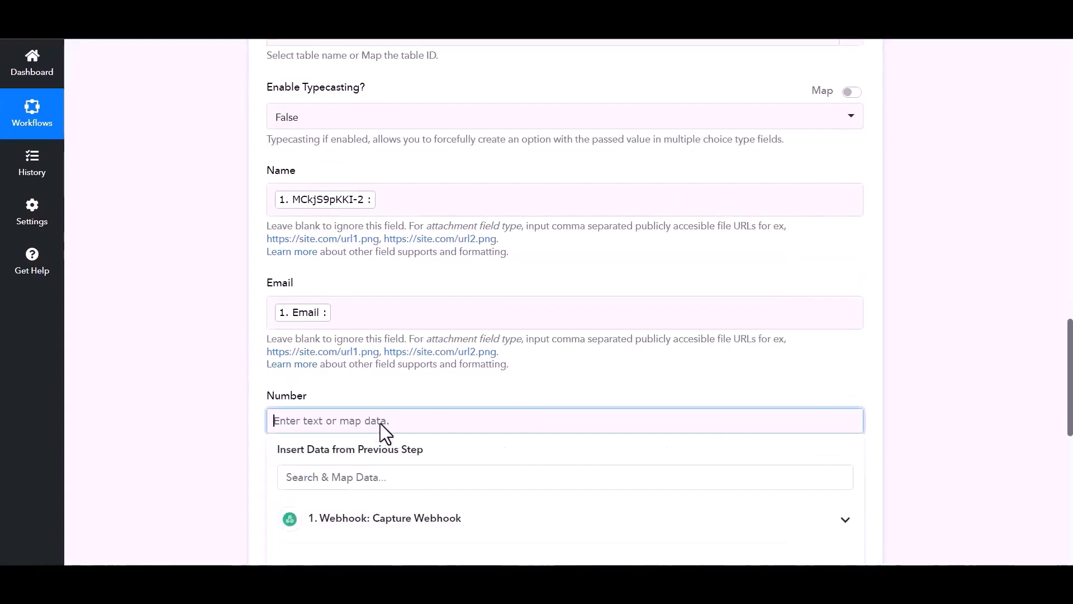
pyautogui.scroll(-3, 391, 335)
pyautogui.click(393, 311)
pyautogui.click(341, 405)
pyautogui.scroll(-3, 328, 472)
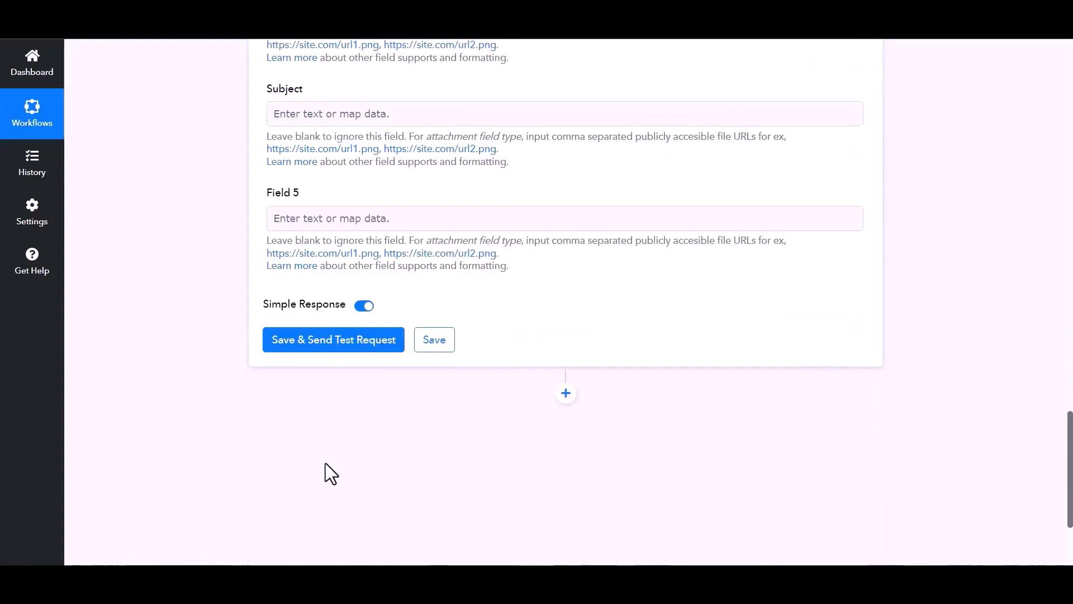
pyautogui.click(436, 372)
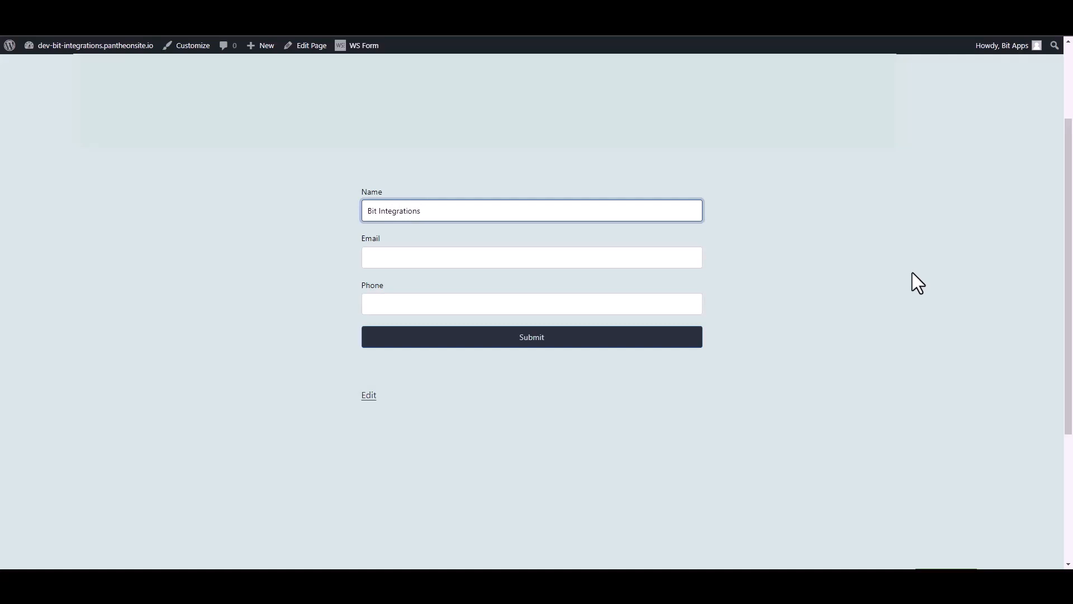
# - On the site's contact form, fill in the contact's email and phone number for Bit Integrations and submit the form
pyautogui.click(691, 252)
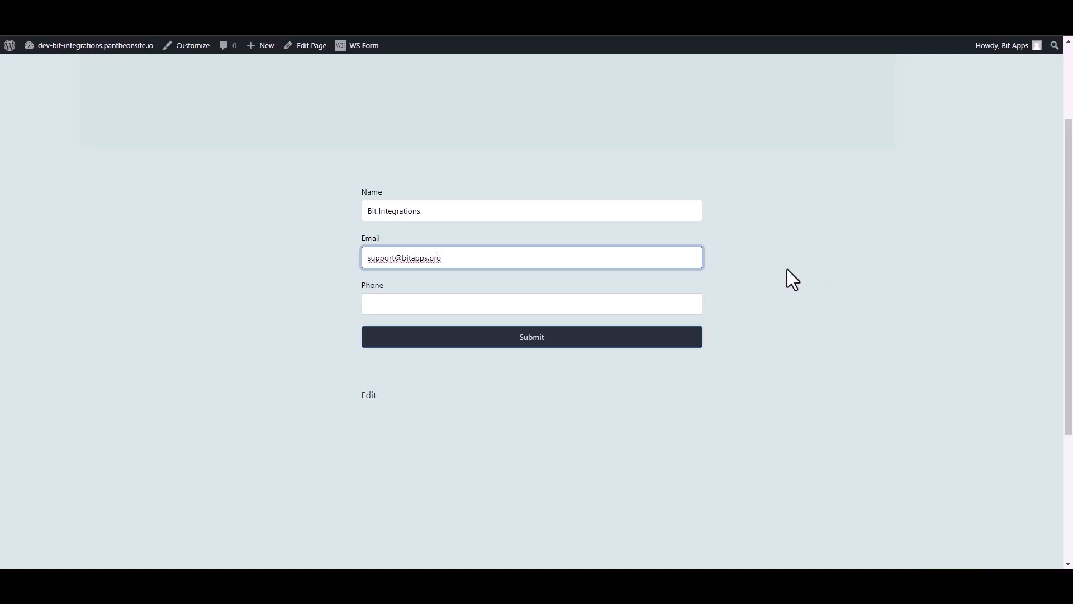
pyautogui.click(698, 308)
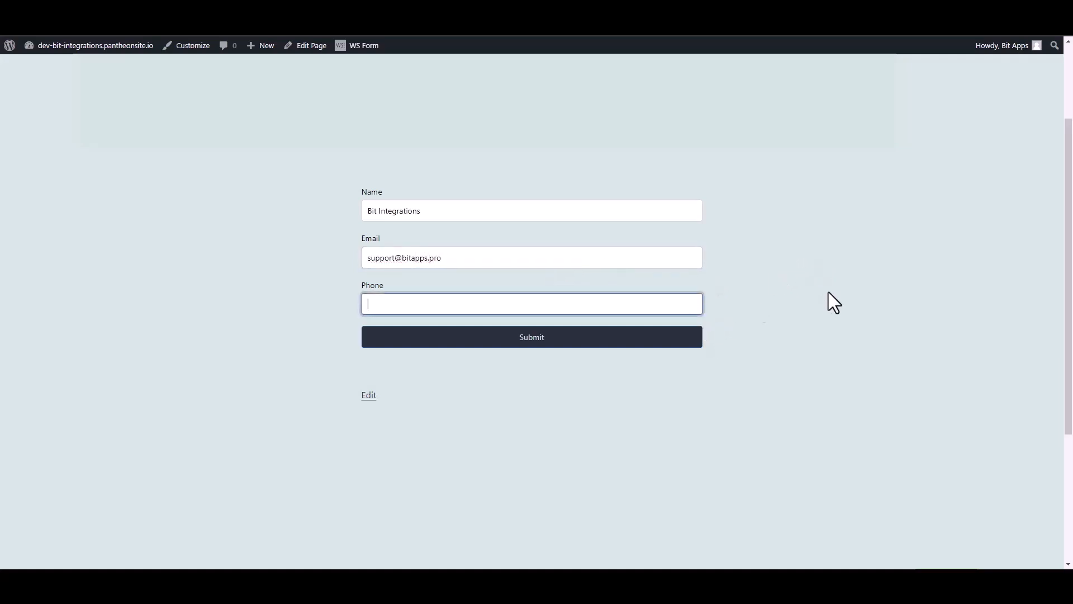
pyautogui.write('444555666')
pyautogui.click(695, 340)
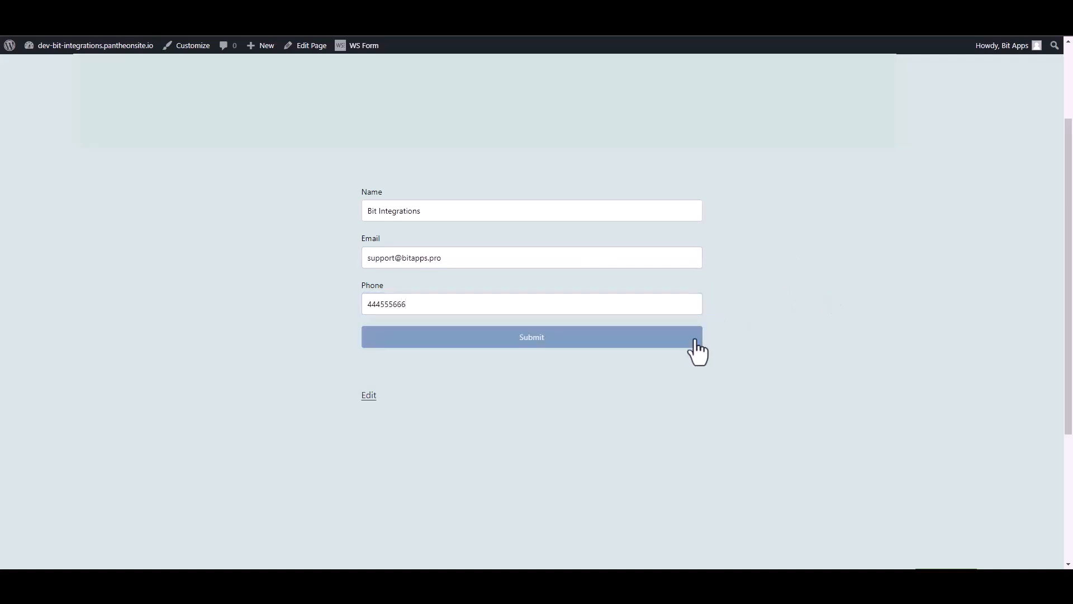